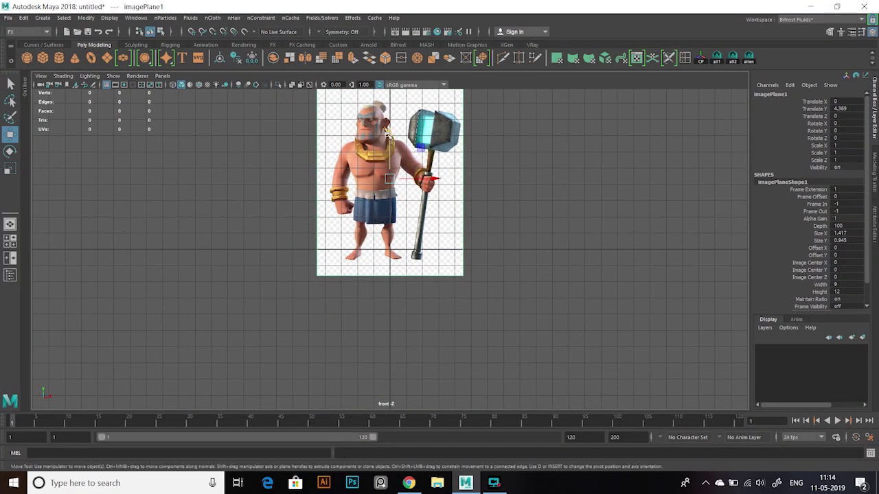
# Create a polygon cube beside the reference image and scale it up
pyautogui.click(42, 58)
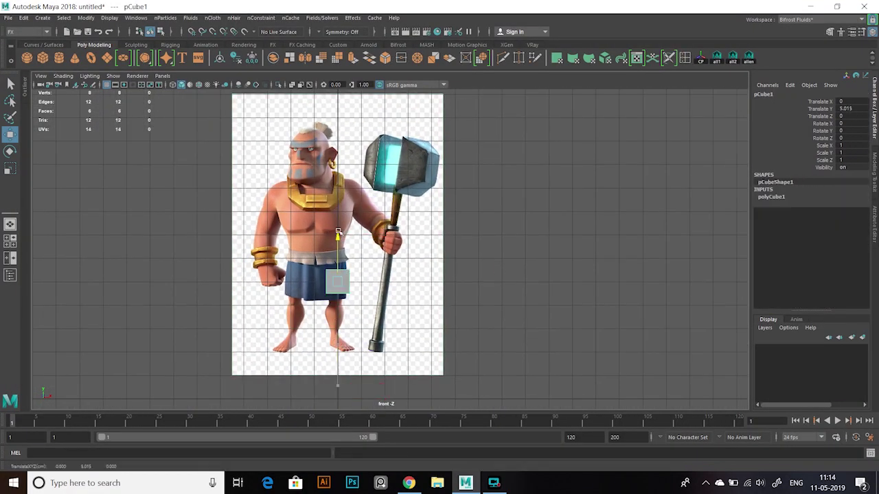
pyautogui.keyDown('alt'); pyautogui.moveTo(238, 203); pyautogui.dragTo(334, 203, button='middle'); pyautogui.keyUp('alt')
pyautogui.press('r')
pyautogui.moveTo(290, 202)
pyautogui.mouseDown()
pyautogui.moveTo(322, 202)
pyautogui.moveTo(295, 215)
pyautogui.mouseUp()
pyautogui.scroll(2, 303, 206)
pyautogui.scroll(2, 295, 214)
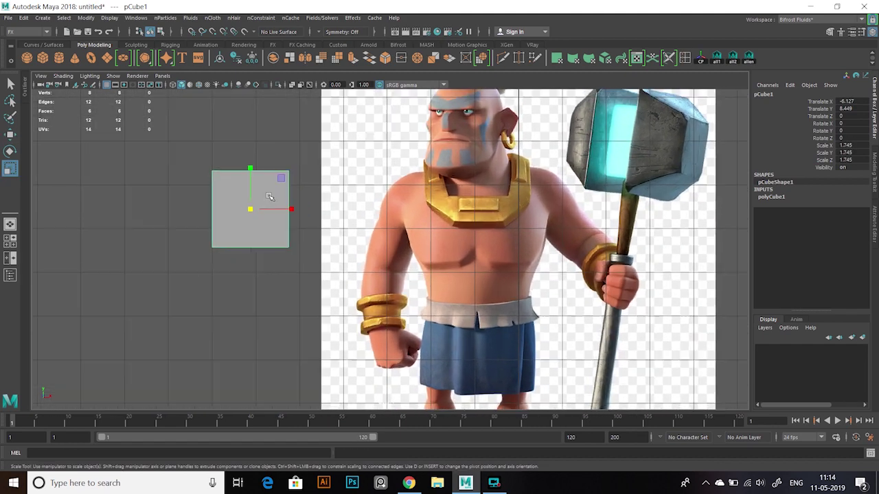
# Add an edge loop around the cube's middle and delete one half
pyautogui.keyDown('shift'); pyautogui.moveTo(269, 197); pyautogui.dragTo(291, 221, button='right'); pyautogui.keyUp('shift')
pyautogui.moveTo(209, 192)
pyautogui.mouseDown(button='right')
pyautogui.moveTo(226, 227)
pyautogui.moveTo(289, 222)
pyautogui.mouseUp(button='right')
pyautogui.press('Delete')
pyautogui.scroll(-1, 268, 284)
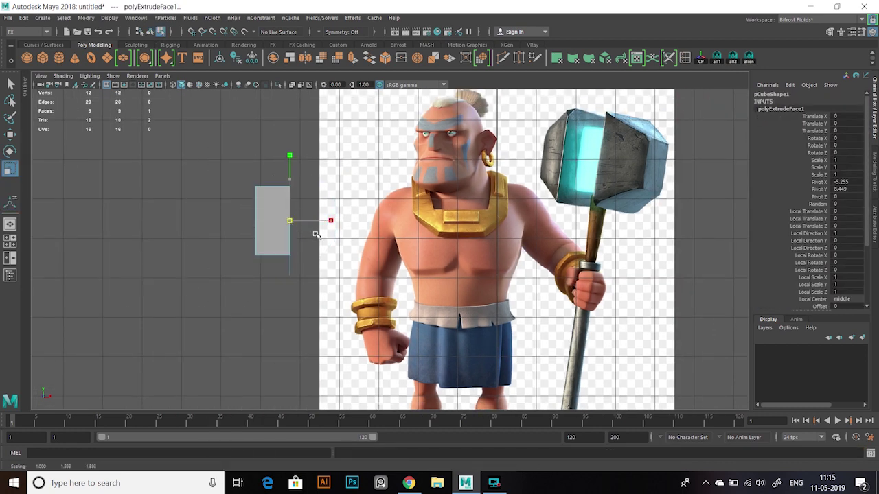
# Extrude the side face, flare the end into a wedge, and shift it in depth
pyautogui.keyDown('shift'); pyautogui.moveTo(302, 226); pyautogui.dragTo(294, 226, button='right'); pyautogui.keyUp('shift')
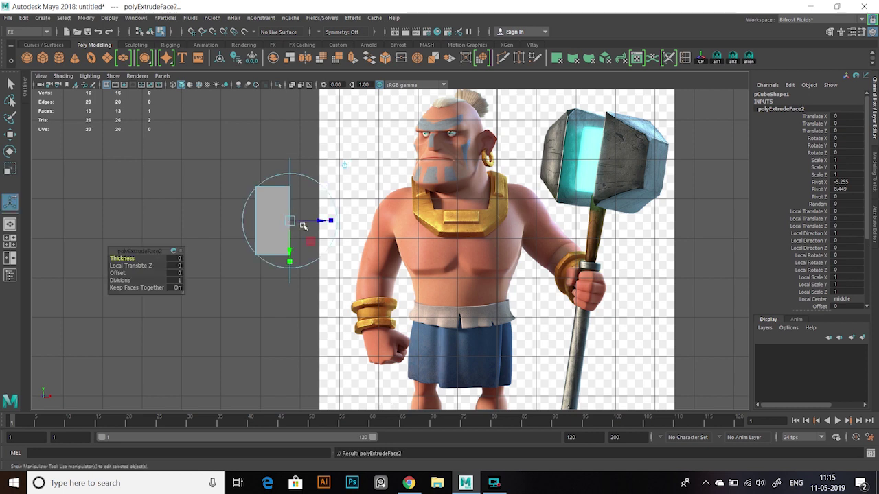
pyautogui.moveTo(332, 222); pyautogui.dragTo(401, 221)
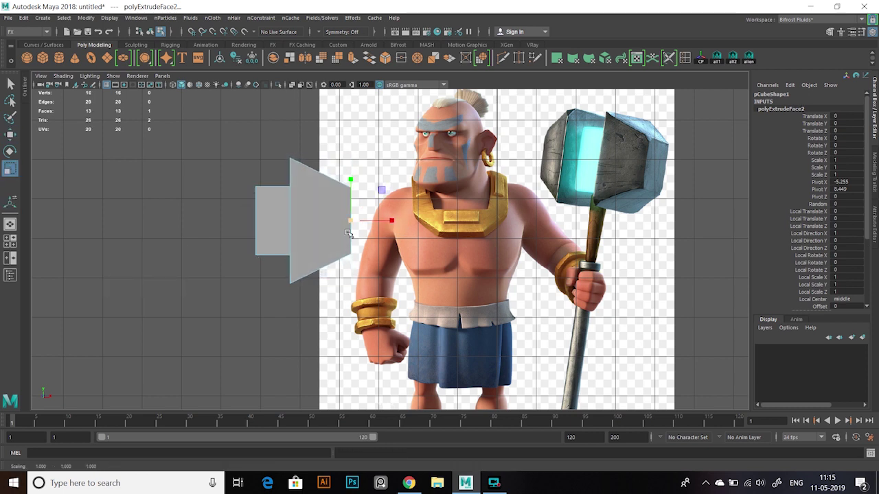
pyautogui.press('F8')
pyautogui.press('space')
pyautogui.moveTo(353, 161)
pyautogui.mouseDown()
pyautogui.moveTo(287, 207)
pyautogui.moveTo(256, 194)
pyautogui.mouseUp()
# Create a mirrored copy of the half head with Duplicate Special at -1 scale
pyautogui.press('space')
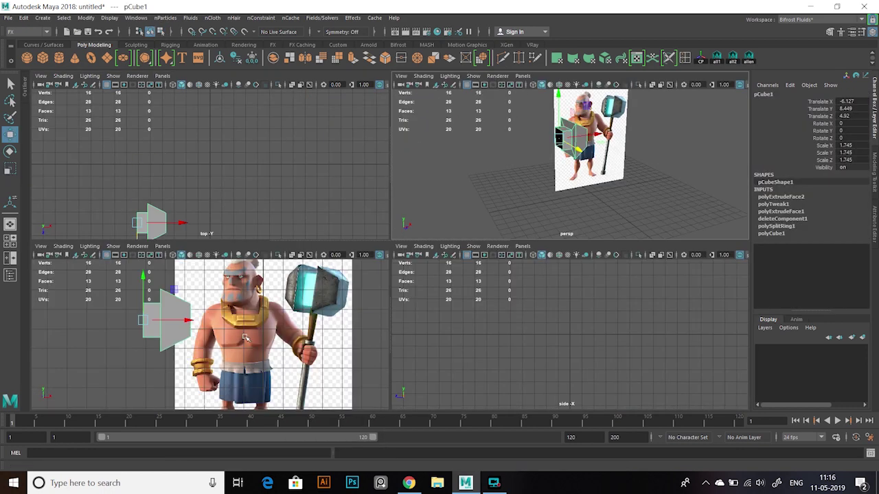
pyautogui.press('space')
pyautogui.click(21, 32)
pyautogui.click(21, 40)
pyautogui.click(24, 17)
pyautogui.click(117, 151)
# Combine both halves into one mesh and merge the overlapping centre vertices
pyautogui.press('r')
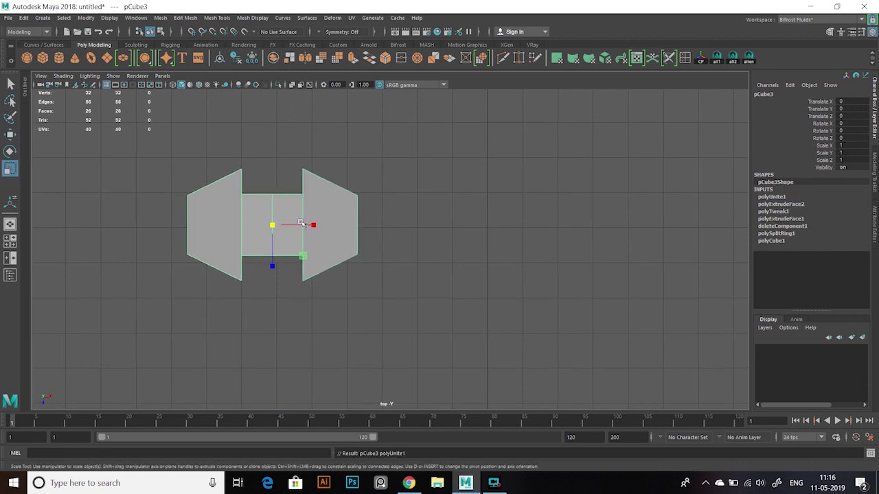
pyautogui.click(261, 173)
pyautogui.click(271, 220)
pyautogui.click(185, 17)
pyautogui.click(212, 109)
# Select the outer edges of the hammer head in the perspective view
pyautogui.press('space')
pyautogui.press('space')
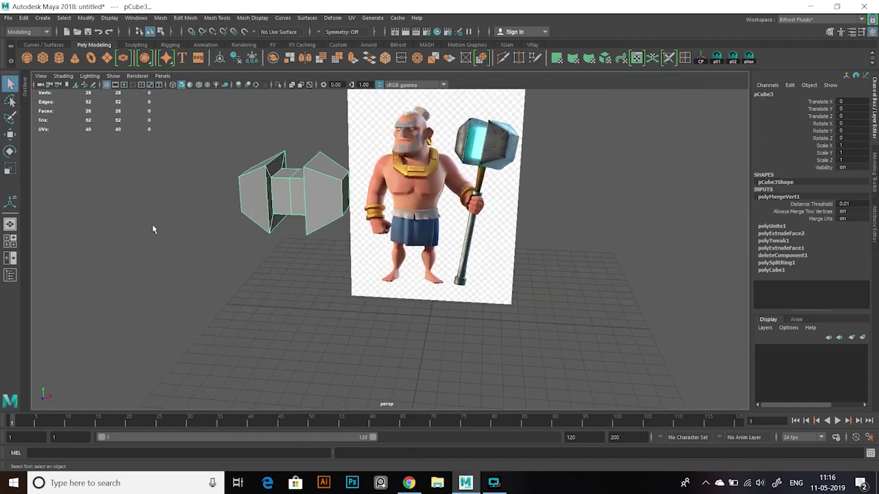
pyautogui.scroll(3, 162, 259)
pyautogui.scroll(2, 162, 259)
pyautogui.press('F10')
pyautogui.click(260, 258)
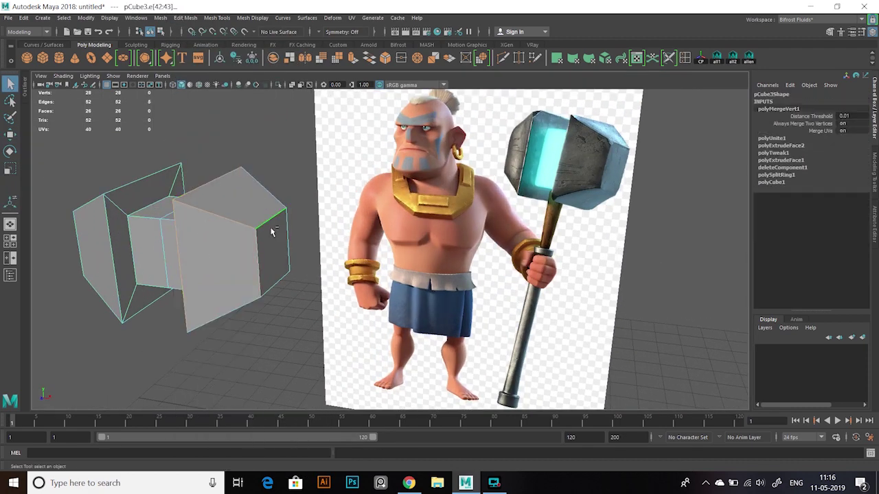
pyautogui.moveTo(272, 232)
pyautogui.keyDown('alt'); pyautogui.mouseDown()
pyautogui.moveTo(330, 281)
pyautogui.moveTo(314, 347)
pyautogui.mouseUp(); pyautogui.keyUp('alt')
pyautogui.click(251, 185)
pyautogui.moveTo(251, 185)
pyautogui.keyDown('alt'); pyautogui.mouseDown()
pyautogui.moveTo(218, 192)
pyautogui.moveTo(144, 292)
pyautogui.moveTo(244, 196)
pyautogui.moveTo(306, 184)
pyautogui.moveTo(265, 349)
pyautogui.moveTo(424, 306)
pyautogui.moveTo(485, 196)
pyautogui.moveTo(531, 273)
pyautogui.moveTo(377, 274)
pyautogui.moveTo(547, 300)
pyautogui.moveTo(439, 226)
pyautogui.moveTo(449, 279)
pyautogui.moveTo(369, 180)
pyautogui.moveTo(398, 163)
pyautogui.moveTo(401, 237)
pyautogui.moveTo(448, 253)
pyautogui.mouseUp(); pyautogui.keyUp('alt')
# Bevel the selected head edges with a fraction of 0.17
pyautogui.moveTo(442, 169)
pyautogui.keyDown('alt'); pyautogui.mouseDown()
pyautogui.moveTo(277, 210)
pyautogui.moveTo(214, 301)
pyautogui.mouseUp(); pyautogui.keyUp('alt')
pyautogui.hotkey('ctrl', 'b')
pyautogui.scroll(3, 215, 300)
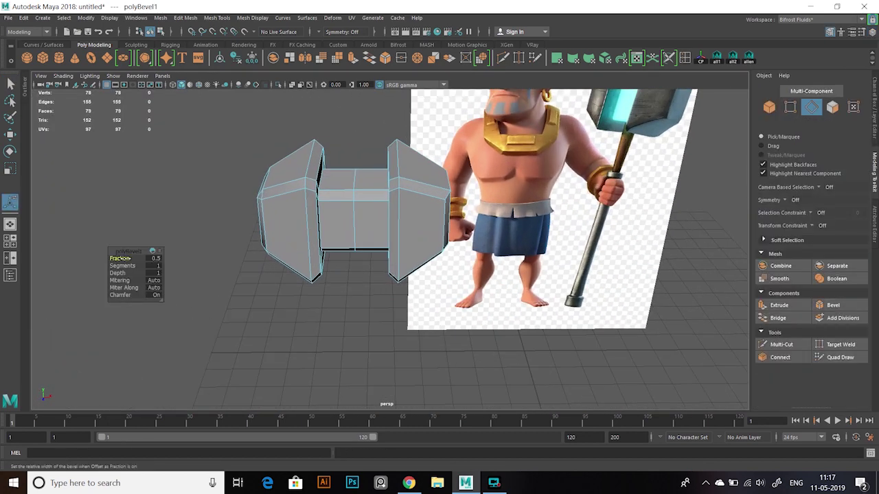
pyautogui.moveTo(120, 258); pyautogui.dragTo(103, 259, button='middle')
pyautogui.click(363, 327)
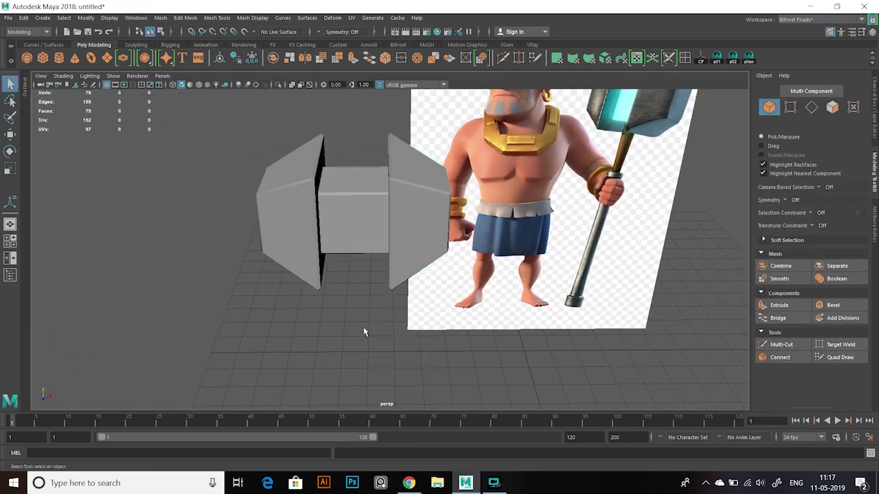
pyautogui.moveTo(363, 327)
pyautogui.keyDown('alt'); pyautogui.mouseDown()
pyautogui.moveTo(345, 284)
pyautogui.moveTo(326, 273)
pyautogui.mouseUp(); pyautogui.keyUp('alt')
# Create a polygon cylinder and place it under the hammer head's centre
pyautogui.press('space')
pyautogui.press('space')
pyautogui.click(60, 58)
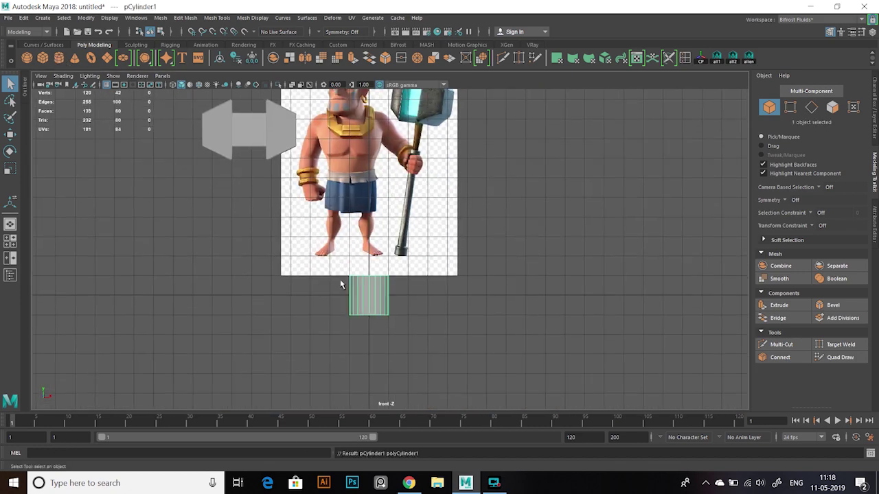
pyautogui.press('w')
pyautogui.moveTo(368, 295); pyautogui.dragTo(233, 208)
pyautogui.press('r')
pyautogui.scroll(2, 307, 309)
pyautogui.keyDown('alt'); pyautogui.moveTo(307, 310); pyautogui.dragTo(358, 194, button='middle'); pyautogui.keyUp('alt')
# Pull the cylinder's bottom vertex ring down to form a long handle
pyautogui.press('w')
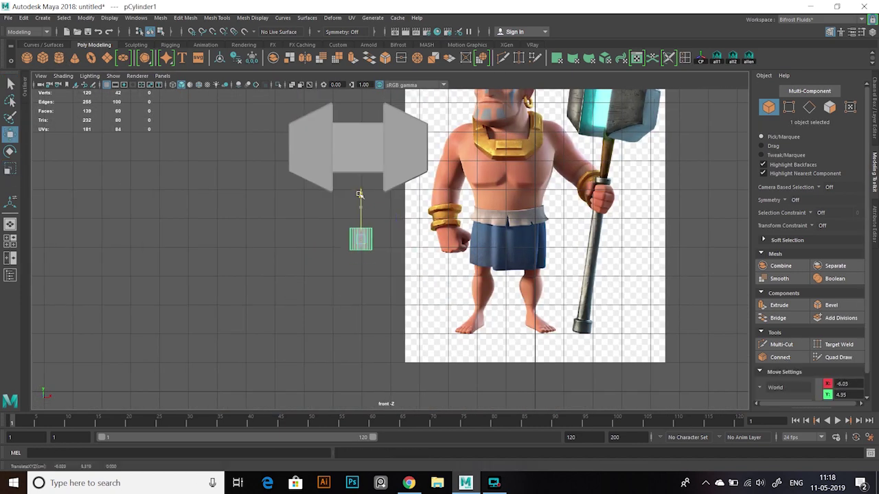
pyautogui.press('F9')
pyautogui.moveTo(322, 172); pyautogui.dragTo(387, 202)
pyautogui.moveTo(350, 141); pyautogui.dragTo(359, 314)
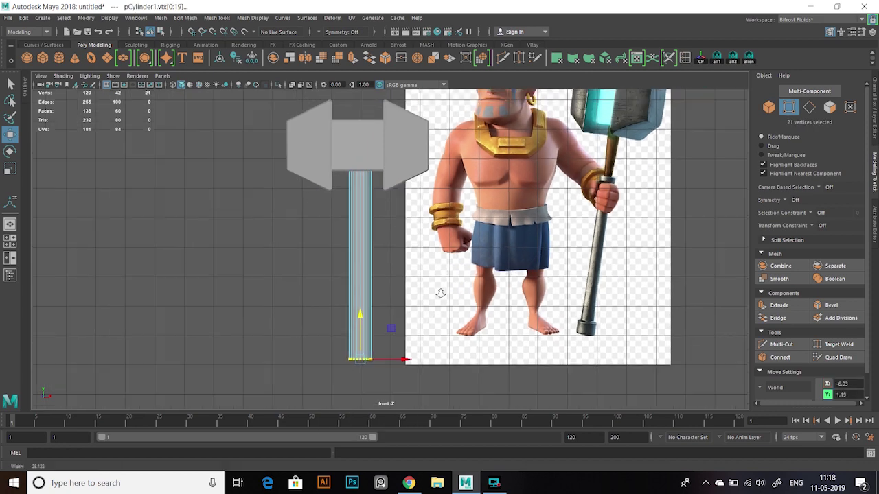
pyautogui.keyDown('alt'); pyautogui.moveTo(359, 314); pyautogui.dragTo(341, 254, button='middle'); pyautogui.keyUp('alt')
pyautogui.moveTo(341, 254); pyautogui.dragTo(341, 267)
pyautogui.scroll(-2, 426, 312)
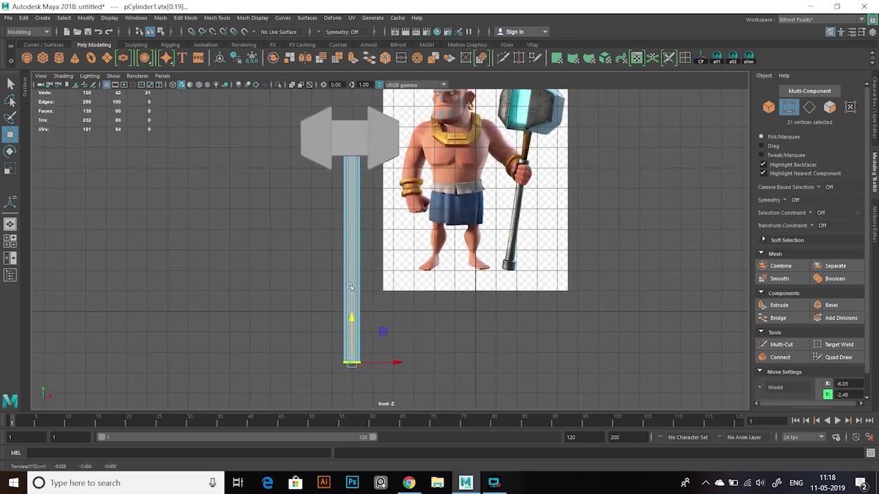
# Insert two edge loops along the handle
pyautogui.moveTo(350, 286); pyautogui.dragTo(350, 247, button='right')
pyautogui.click(217, 18)
pyautogui.click(237, 86)
pyautogui.scroll(2, 336, 204)
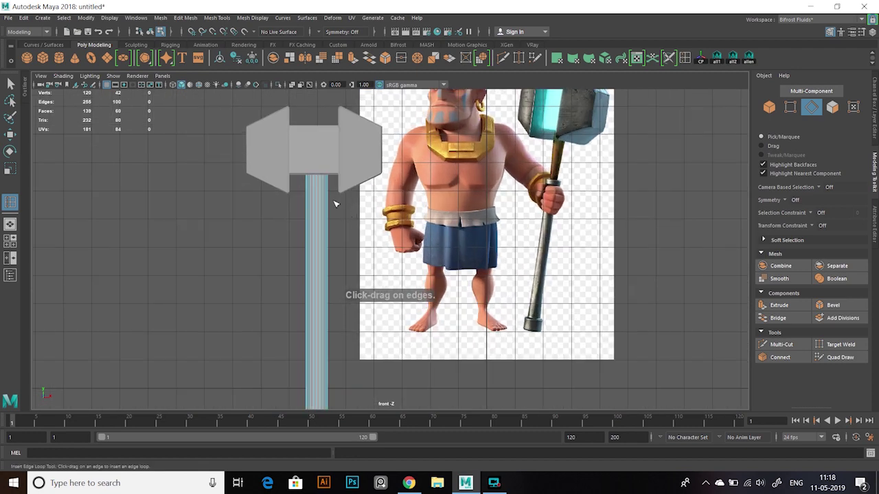
pyautogui.scroll(1, 328, 227)
# Scale the whole handle thinner
pyautogui.press('q')
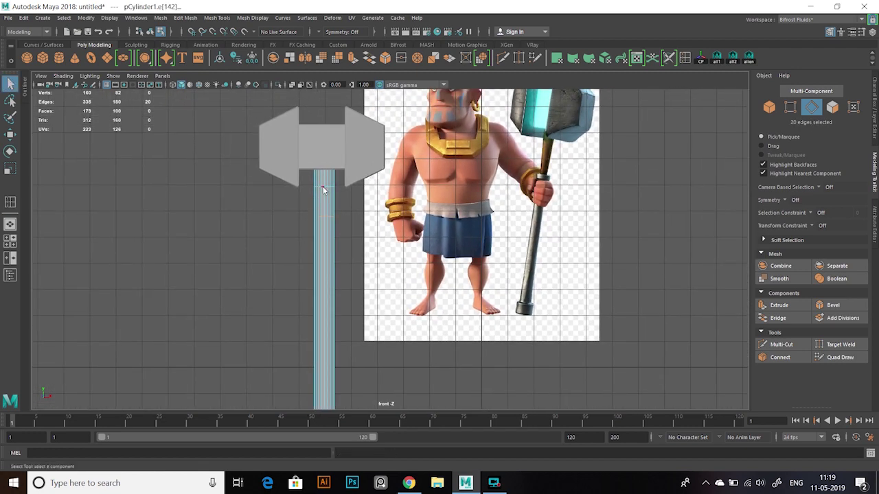
pyautogui.press('F8')
pyautogui.press('r')
pyautogui.scroll(-2, 337, 189)
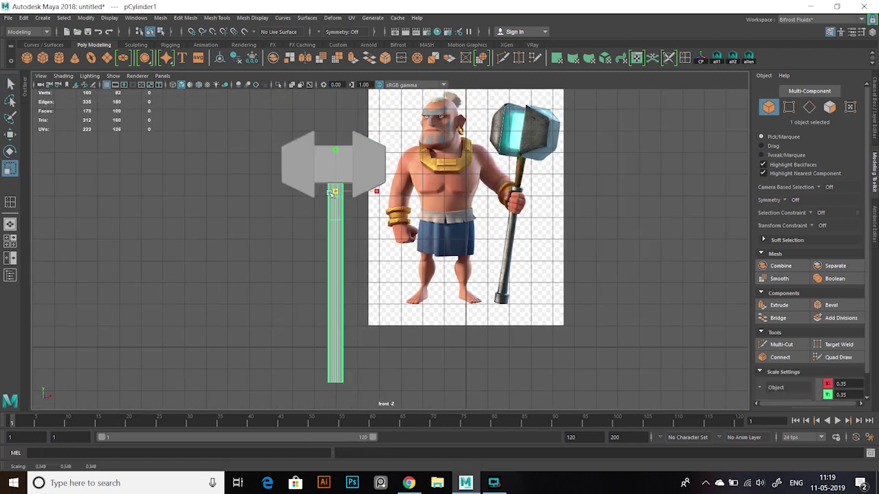
pyautogui.moveTo(326, 190); pyautogui.dragTo(310, 191)
pyautogui.keyDown('alt'); pyautogui.moveTo(332, 325); pyautogui.dragTo(323, 261, button='middle'); pyautogui.keyUp('alt')
# Move the handle's end vertex ring up to meet the hammer head
pyautogui.rightClick(324, 261)
pyautogui.moveTo(324, 260); pyautogui.dragTo(280, 233, button='right')
pyautogui.moveTo(302, 254); pyautogui.dragTo(352, 282)
pyautogui.press('w')
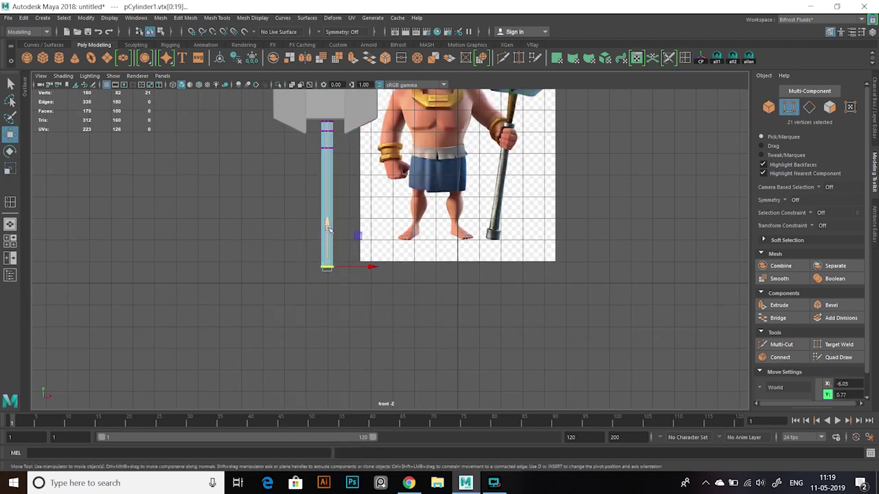
pyautogui.moveTo(326, 253); pyautogui.dragTo(328, 134)
pyautogui.scroll(3, 328, 134)
# Scale the vertex rings just under the head outward to flare the handle top
pyautogui.moveTo(314, 216); pyautogui.dragTo(337, 225, button='right')
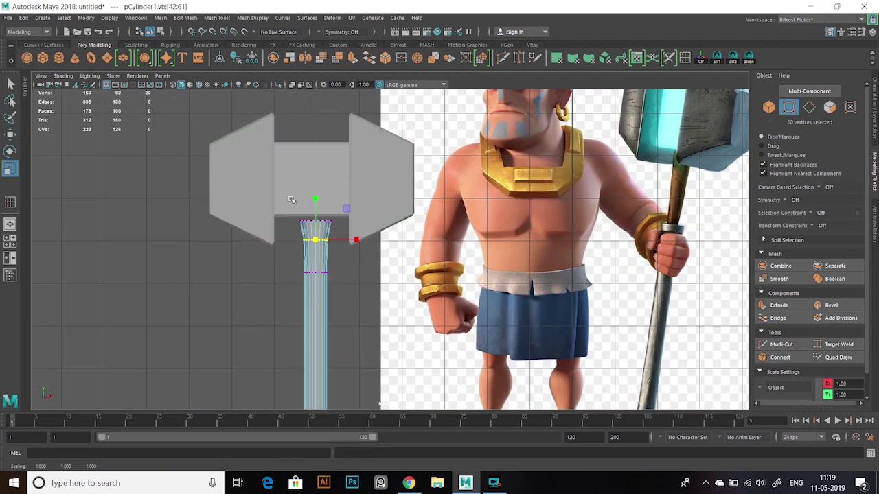
pyautogui.moveTo(291, 199); pyautogui.dragTo(346, 229)
pyautogui.press('w')
pyautogui.press('w')
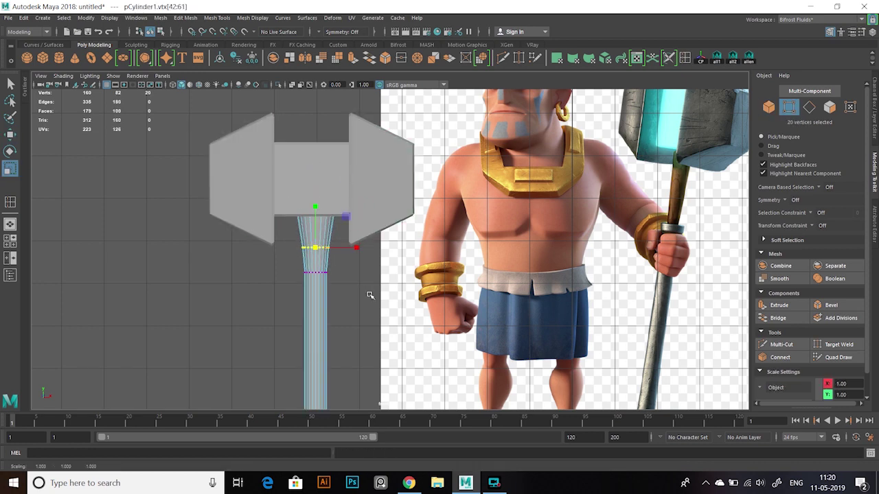
pyautogui.scroll(-2, 369, 295)
pyautogui.moveTo(302, 163); pyautogui.dragTo(350, 182)
pyautogui.scroll(-2, 376, 249)
pyautogui.press('w')
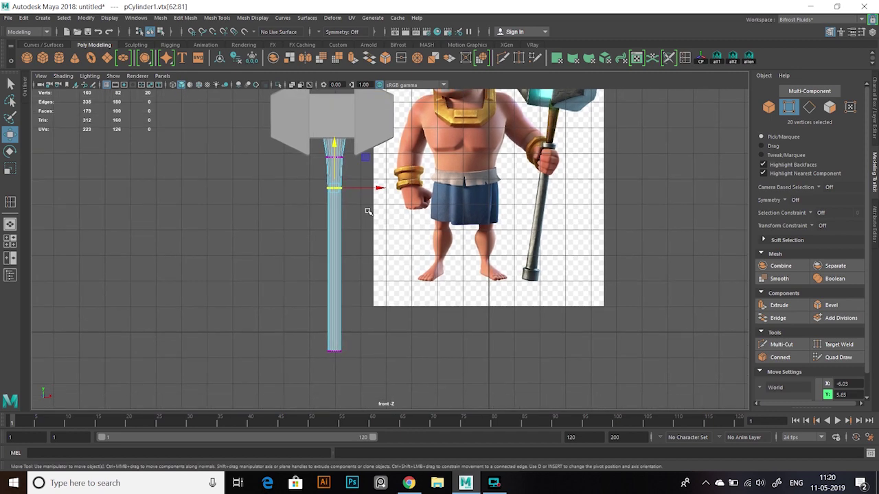
pyautogui.scroll(1, 421, 353)
# Select vertices on the handle and convert the selection to faces
pyautogui.press('F8')
pyautogui.scroll(1, 349, 254)
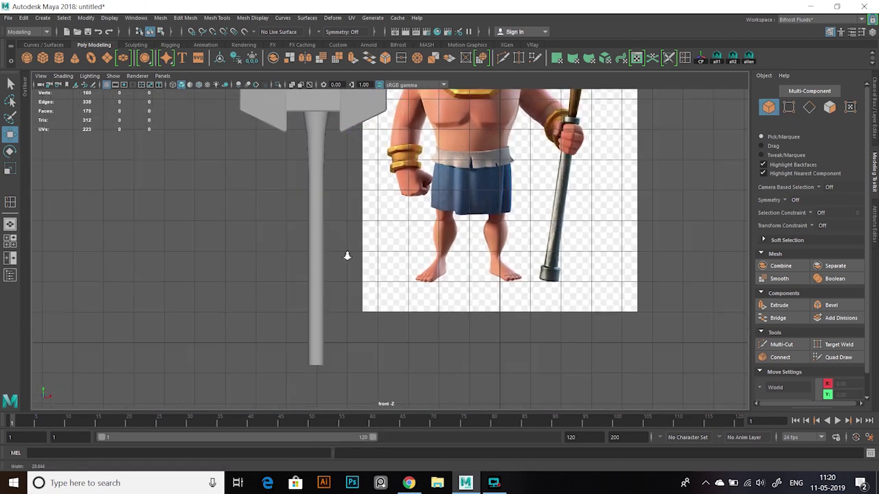
pyautogui.moveTo(323, 206); pyautogui.dragTo(291, 198, button='right')
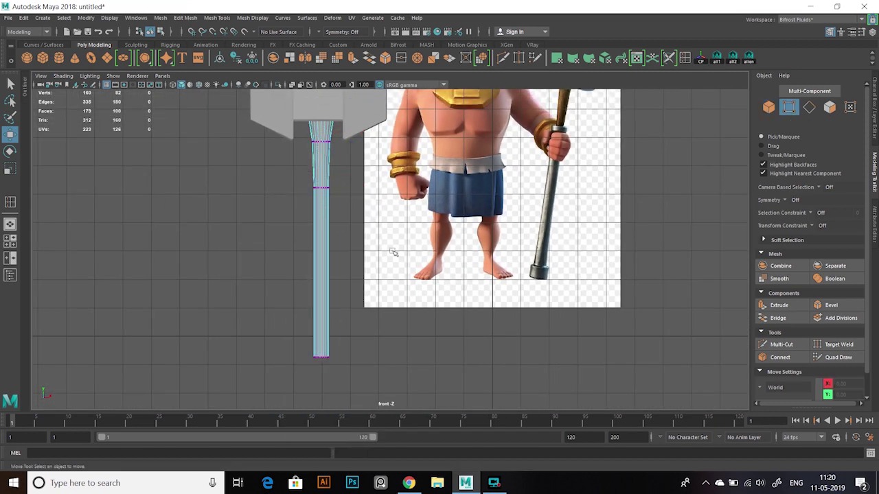
pyautogui.scroll(-2, 392, 253)
pyautogui.hotkey('ctrl', 'F11')
# Duplicate the selected handle faces as a separate piece
pyautogui.click(185, 17)
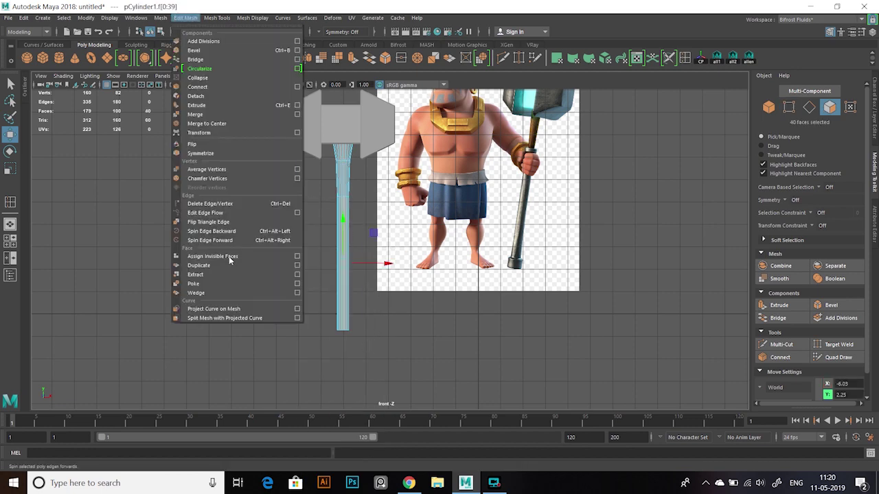
pyautogui.click(198, 265)
pyautogui.scroll(3, 344, 237)
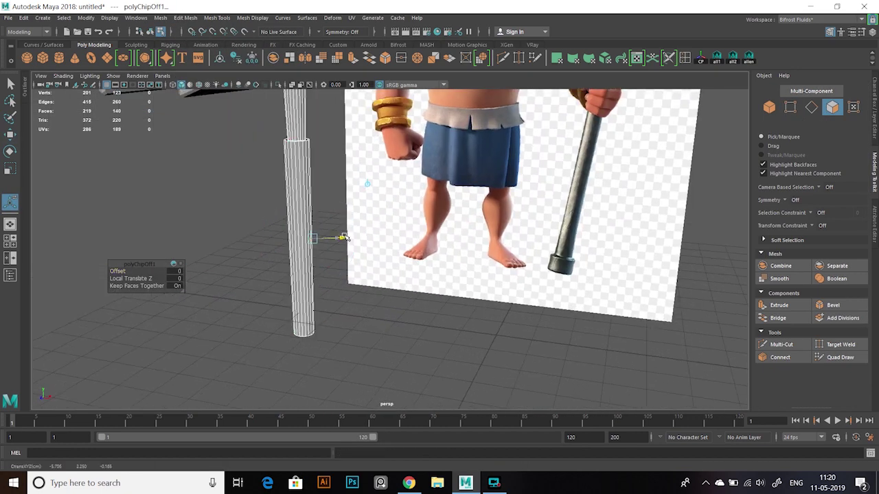
pyautogui.press('space')
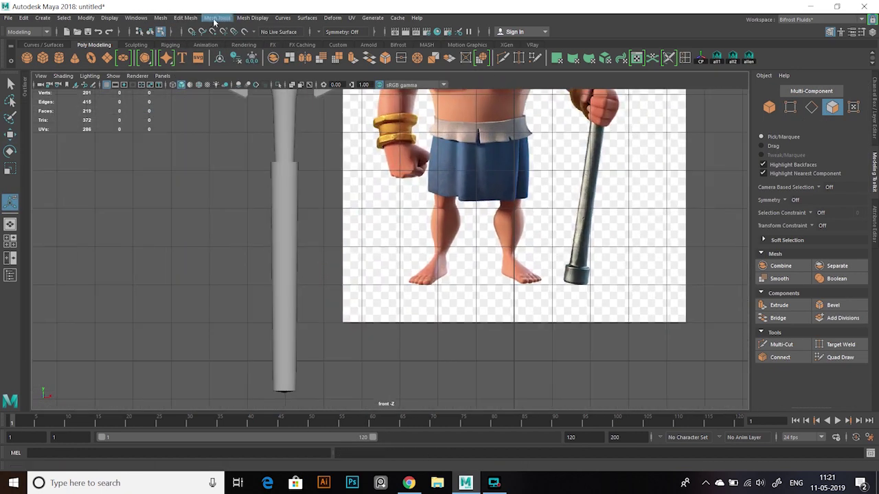
# Insert edge loops around the lower handle for the collars
pyautogui.press('F10')
pyautogui.scroll(2, 252, 181)
pyautogui.click(291, 221)
pyautogui.scroll(-2, 291, 221)
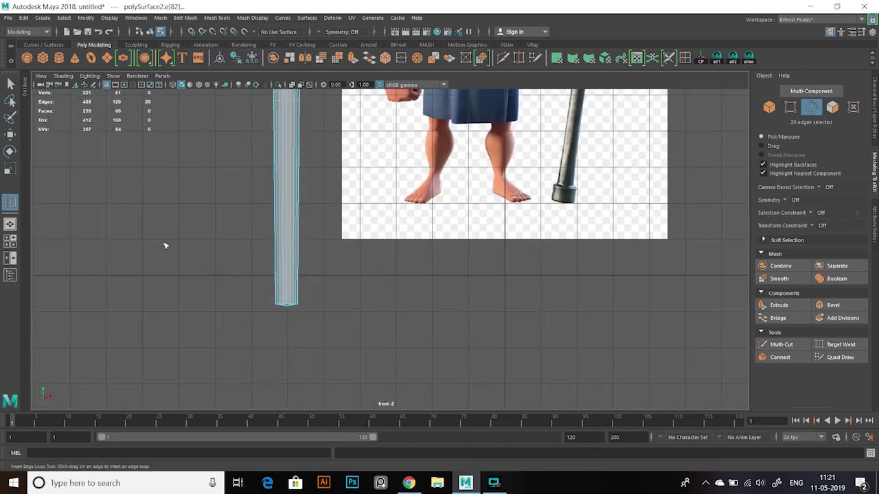
pyautogui.keyDown('alt'); pyautogui.moveTo(165, 275); pyautogui.dragTo(282, 287, button='middle'); pyautogui.keyUp('alt')
pyautogui.press('space')
pyautogui.press('space')
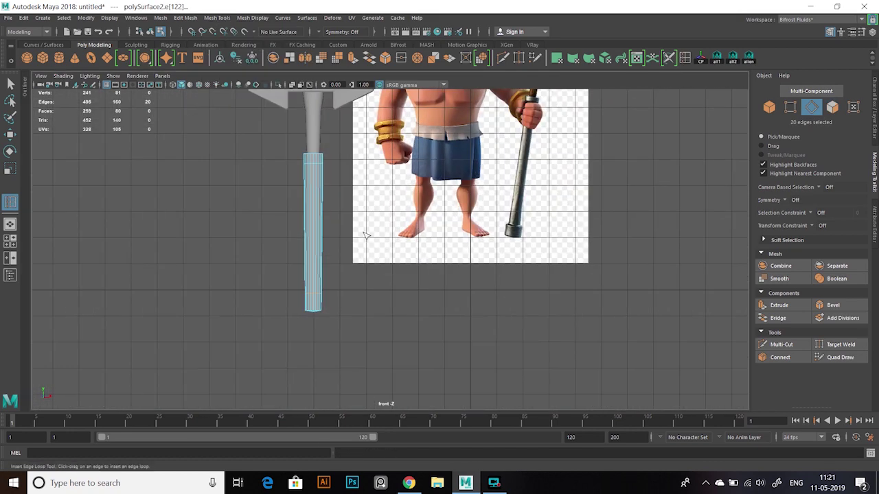
pyautogui.click(313, 196)
# Extrude the handle's face ring outward into a collar
pyautogui.press('q')
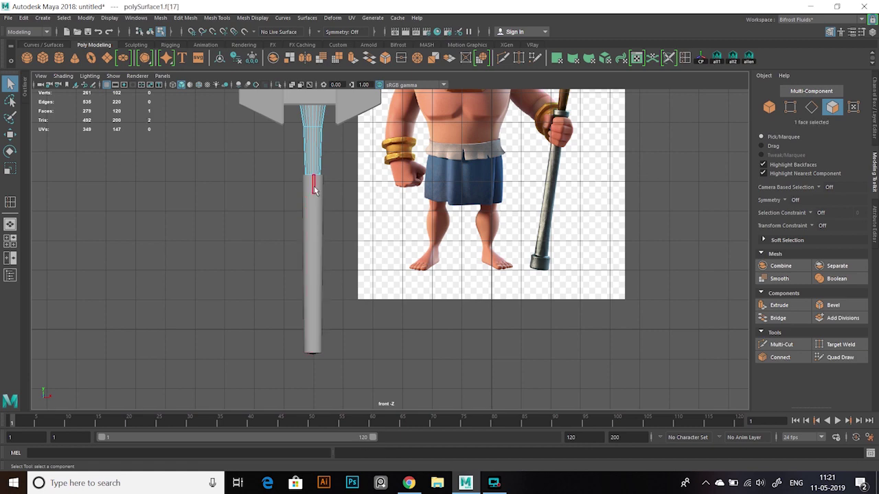
pyautogui.press('F8')
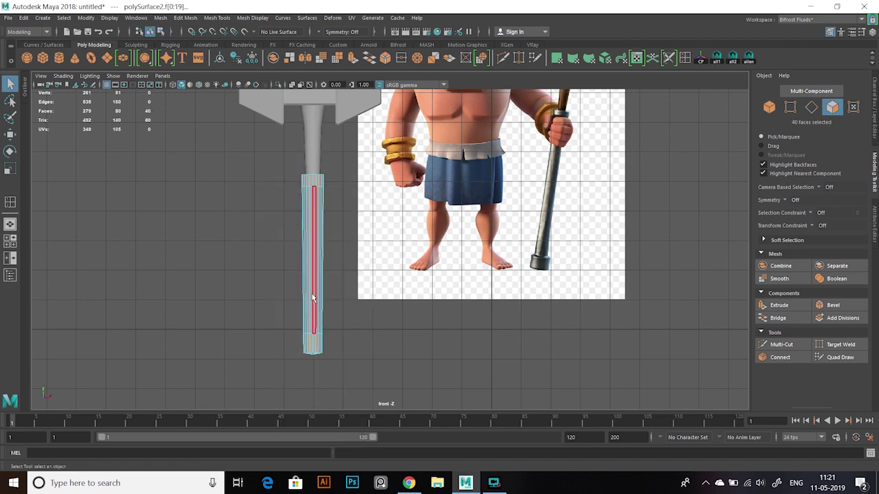
pyautogui.hotkey('ctrl', 'e')
pyautogui.press('space')
pyautogui.press('space')
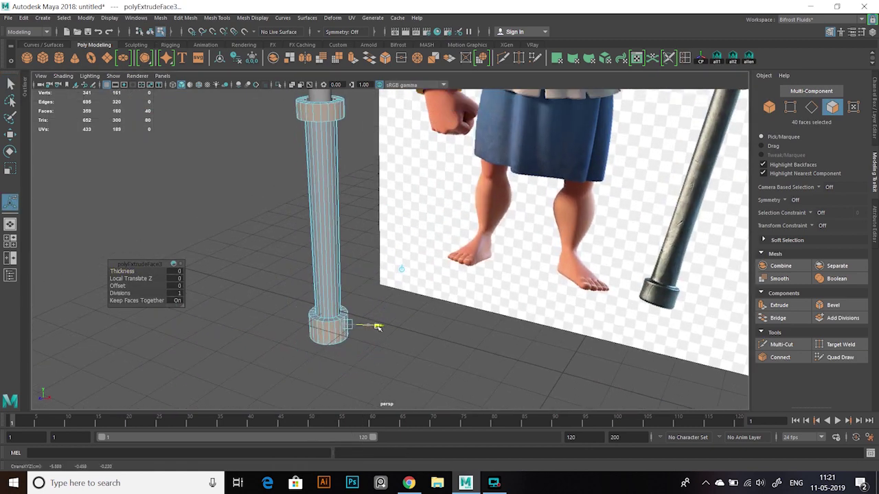
pyautogui.scroll(-3, 377, 327)
pyautogui.press('F8')
pyautogui.keyDown('alt'); pyautogui.moveTo(377, 327); pyautogui.dragTo(333, 216); pyautogui.keyUp('alt')
pyautogui.scroll(-3, 255, 294)
# Select and reshape the collar's top vertex ring
pyautogui.scroll(10, 269, 209)
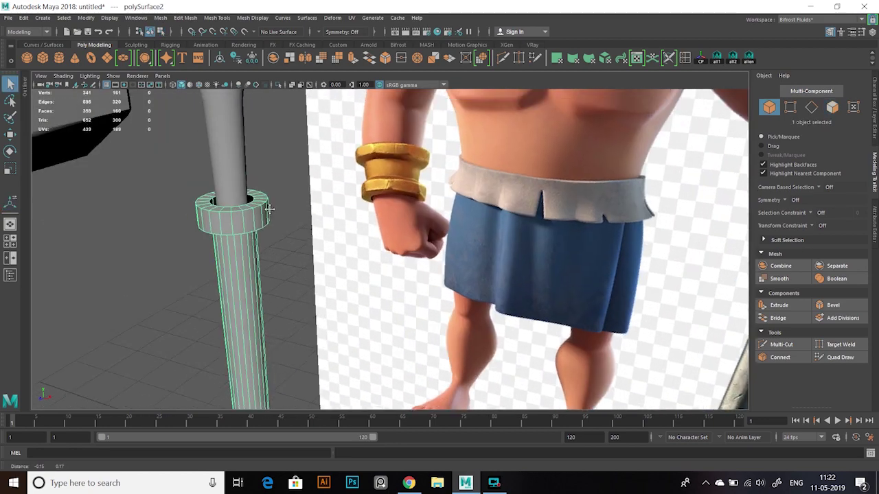
pyautogui.scroll(-3, 269, 210)
pyautogui.press('r')
pyautogui.press('w')
pyautogui.press('space')
pyautogui.press('space')
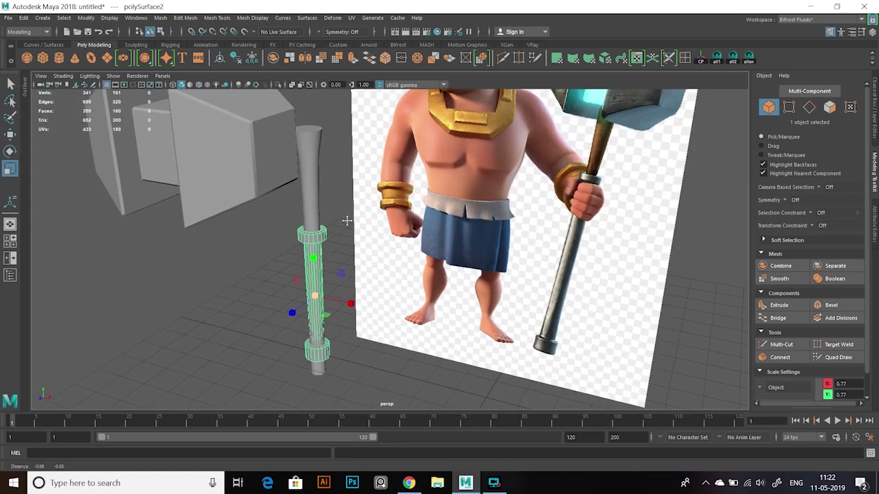
pyautogui.moveTo(321, 234); pyautogui.dragTo(320, 171, button='right')
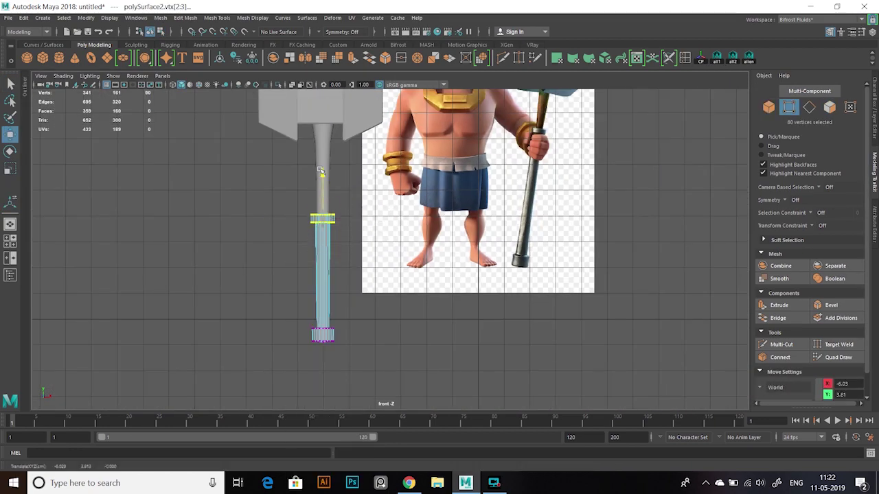
pyautogui.press('space')
pyautogui.press('space')
pyautogui.scroll(3, 264, 229)
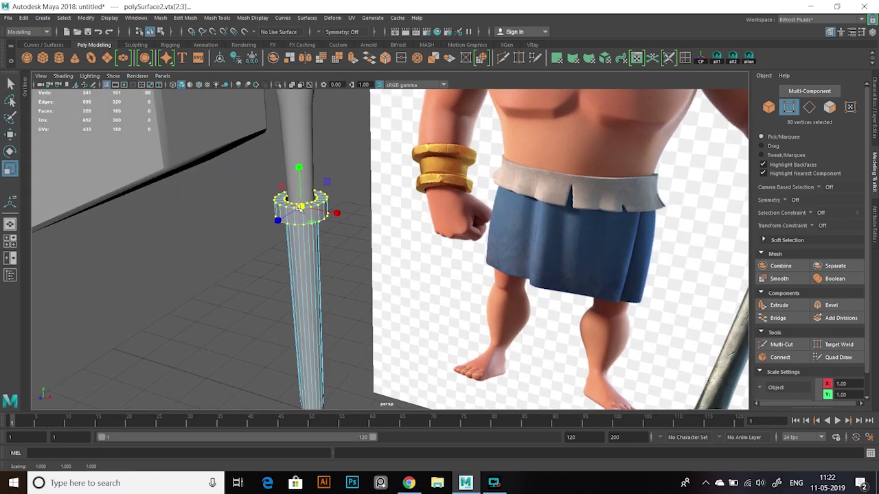
pyautogui.keyDown('alt'); pyautogui.moveTo(300, 213); pyautogui.dragTo(320, 337); pyautogui.keyUp('alt')
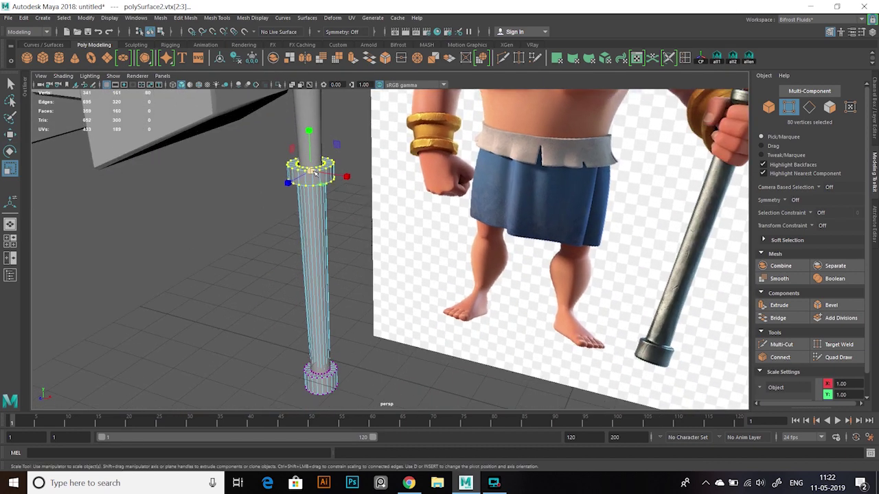
# Select the upper and base collar edge loops and bevel them at fraction 0.38
pyautogui.keyDown('alt'); pyautogui.moveTo(351, 208); pyautogui.dragTo(263, 216); pyautogui.keyUp('alt')
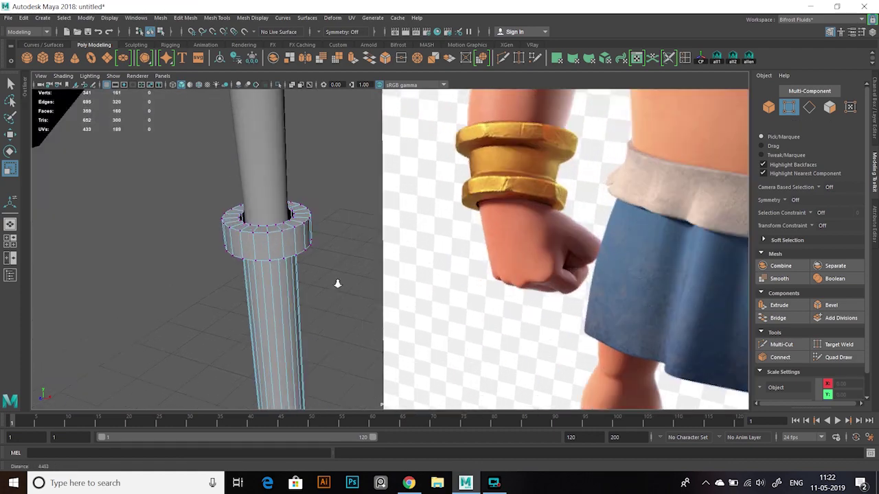
pyautogui.doubleClick(263, 216)
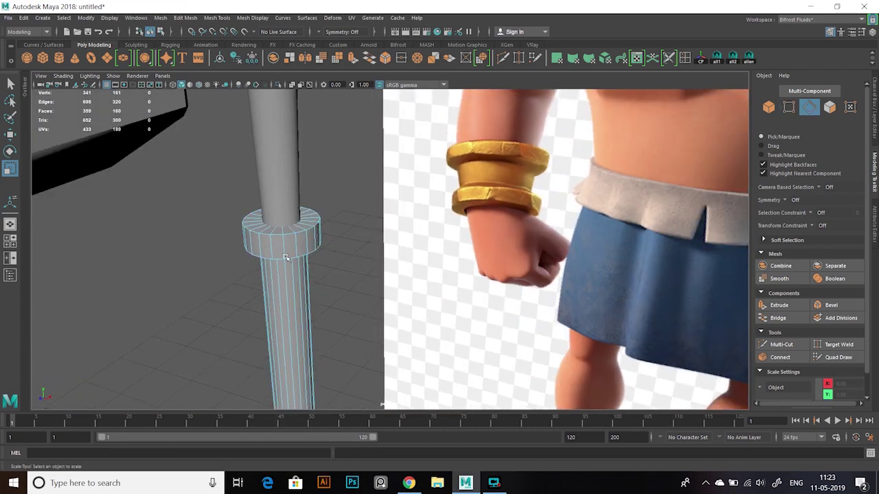
pyautogui.keyDown('shift'); pyautogui.doubleClick(263, 256); pyautogui.keyUp('shift')
pyautogui.scroll(-5, 350, 291)
pyautogui.scroll(5, 224, 270)
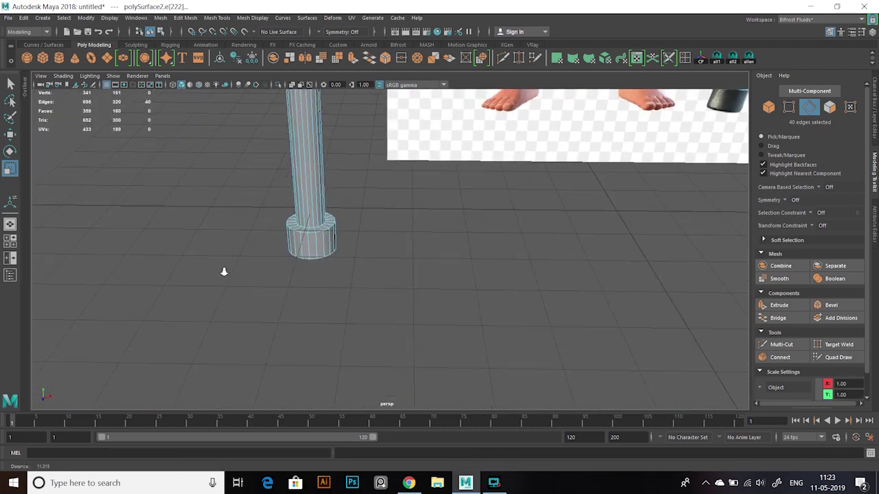
pyautogui.scroll(3, 224, 271)
pyautogui.keyDown('shift'); pyautogui.doubleClick(217, 274); pyautogui.keyUp('shift')
pyautogui.click(830, 305)
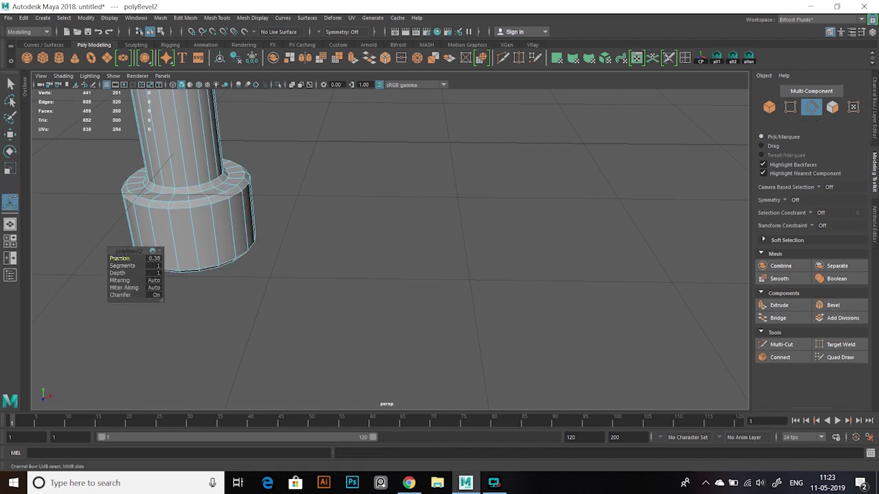
pyautogui.press('F8')
pyautogui.scroll(-5, 439, 256)
pyautogui.scroll(-3, 439, 256)
pyautogui.click(292, 179)
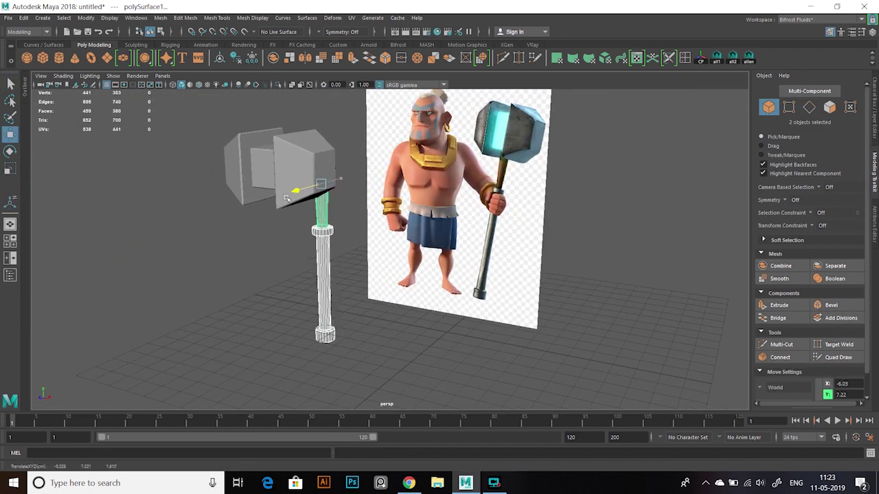
pyautogui.press('w')
pyautogui.press('space')
pyautogui.press('f')
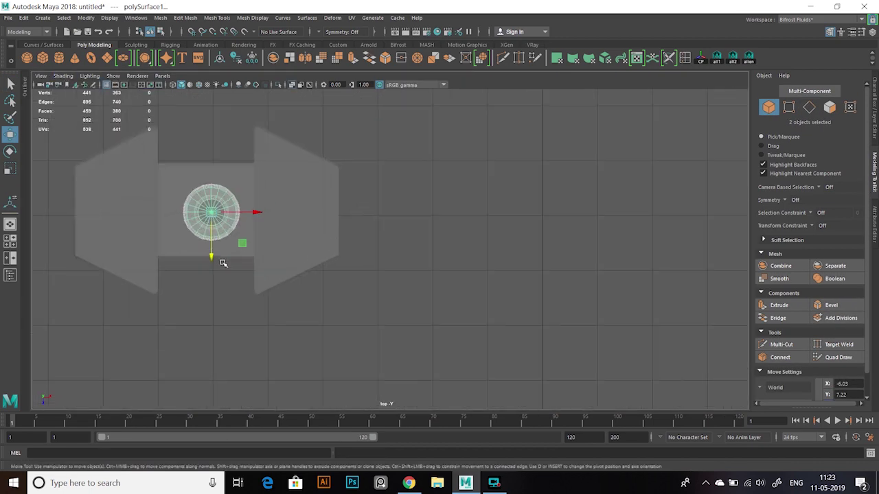
pyautogui.press('space')
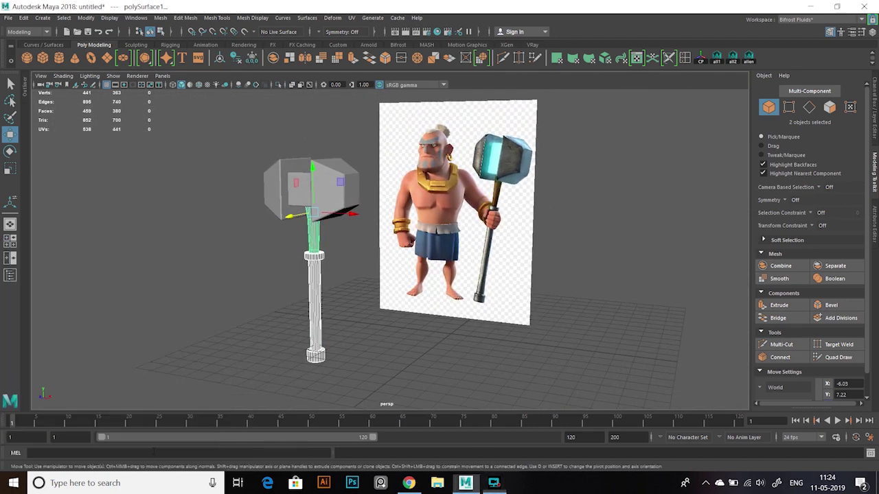
pyautogui.keyDown('alt'); pyautogui.moveTo(416, 353); pyautogui.dragTo(424, 343); pyautogui.keyUp('alt')
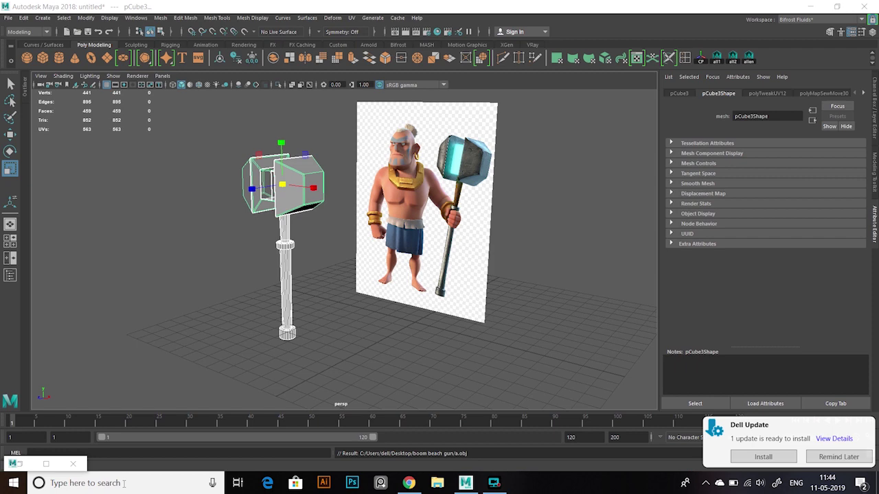
# Launch Substance Painter, continue past the GPU warning, and start a new project
pyautogui.press('super')
pyautogui.write('su')
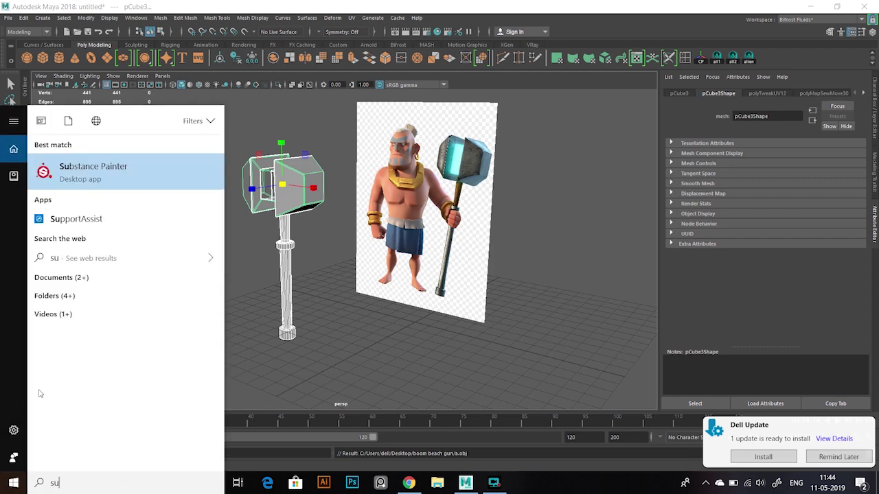
pyautogui.click(101, 176)
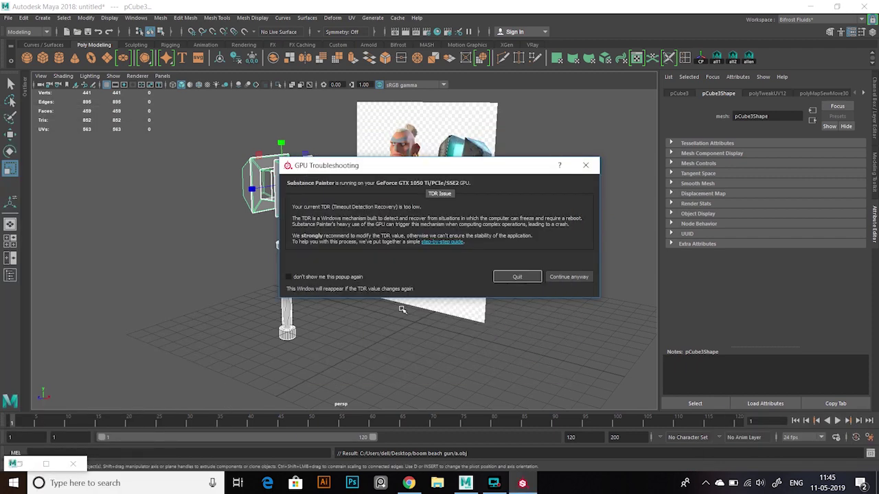
pyautogui.click(525, 277)
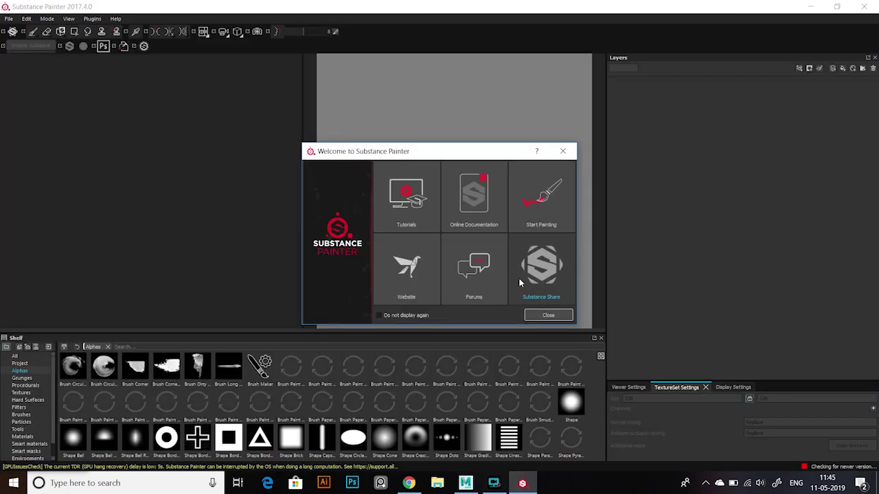
pyautogui.click(408, 196)
# Load the exported hammer OBJ from the boom beach gun folder into the project
pyautogui.click(522, 158)
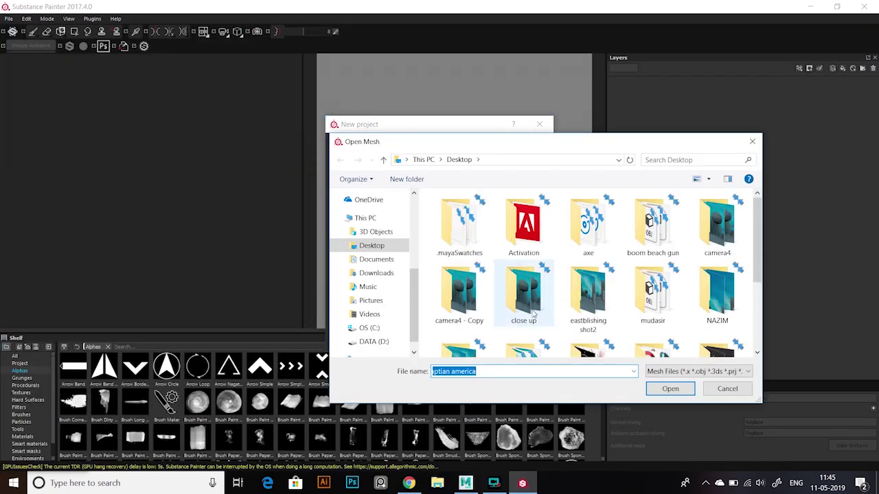
pyautogui.doubleClick(524, 293)
pyautogui.doubleClick(460, 169)
pyautogui.click(471, 340)
pyautogui.keyDown('alt'); pyautogui.moveTo(228, 175); pyautogui.dragTo(225, 212); pyautogui.keyUp('alt')
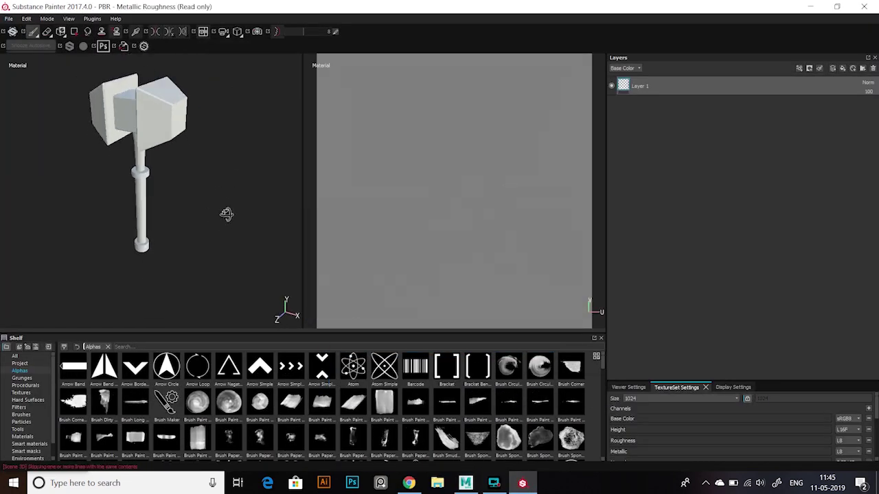
# Show the Paint properties panel from the View menu
pyautogui.click(627, 387)
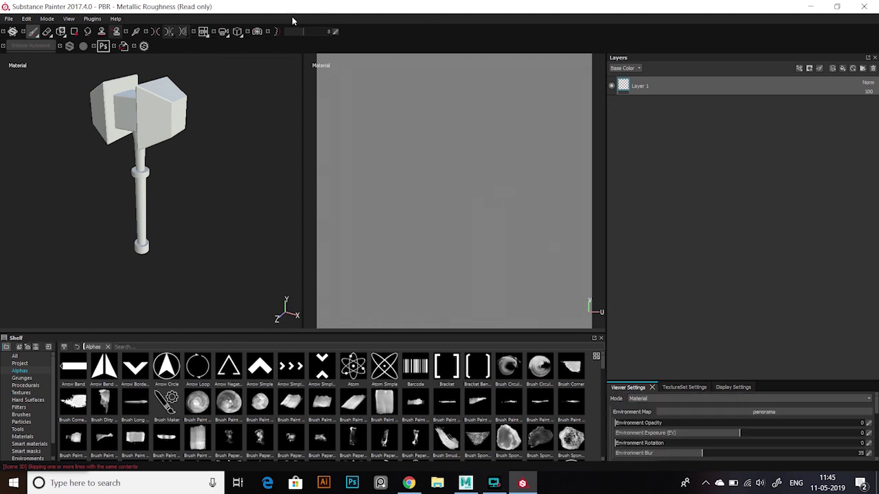
pyautogui.click(92, 18)
pyautogui.moveTo(76, 30)
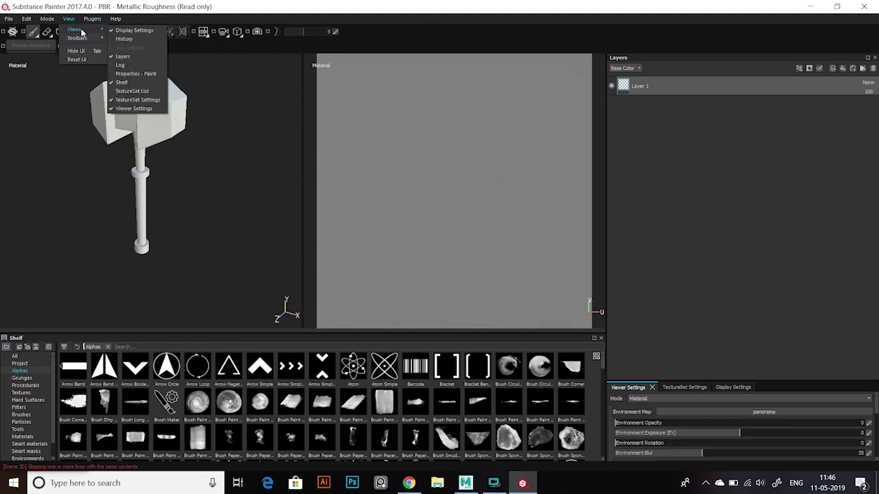
pyautogui.click(136, 73)
# Show the TextureSet List and Log panels, dock TextureSet List beside Layers, and open TextureSet Settings
pyautogui.click(69, 18)
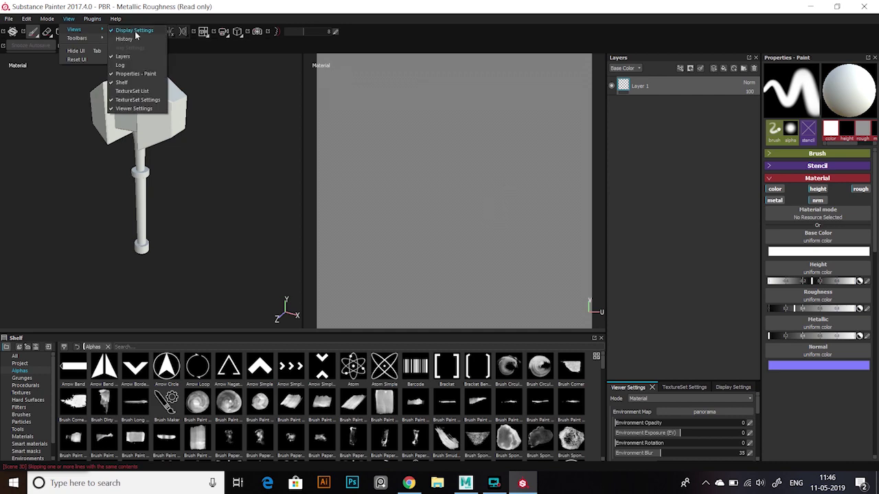
pyautogui.click(120, 64)
pyautogui.click(69, 19)
pyautogui.click(132, 91)
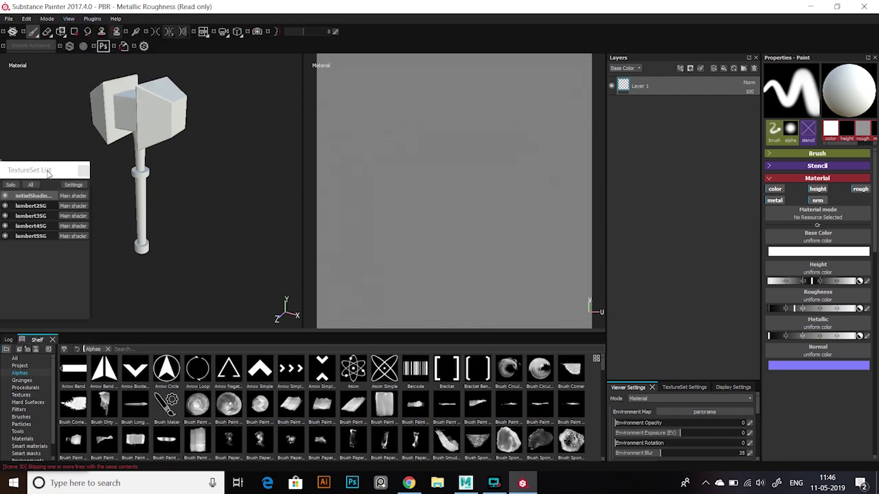
pyautogui.moveTo(48, 171); pyautogui.dragTo(717, 57)
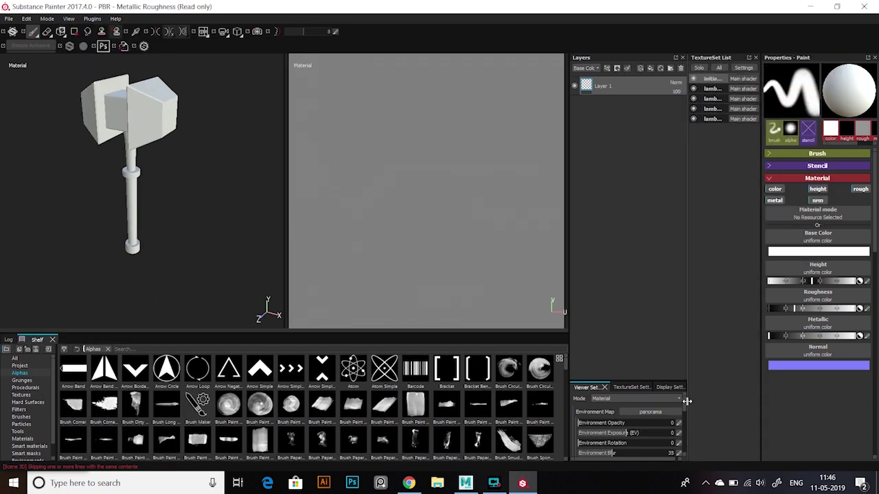
pyautogui.click(630, 387)
# Bake the mesh maps for all texture sets at 1024 output
pyautogui.click(655, 451)
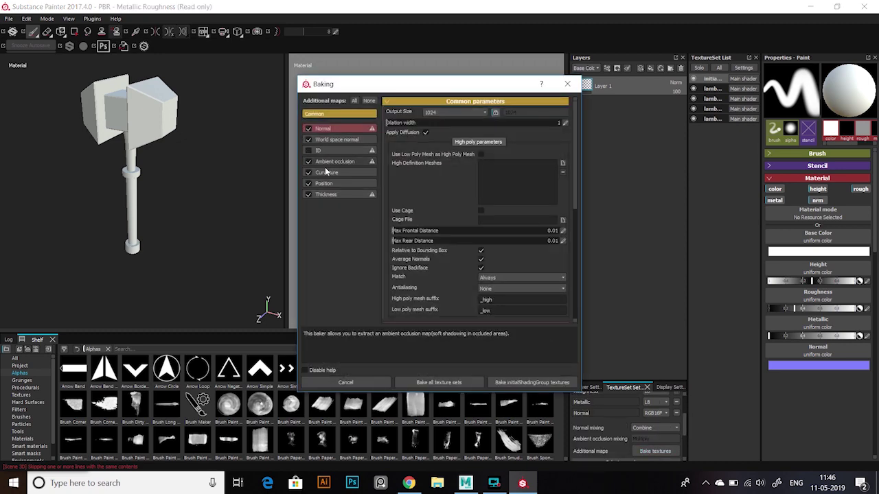
pyautogui.click(438, 382)
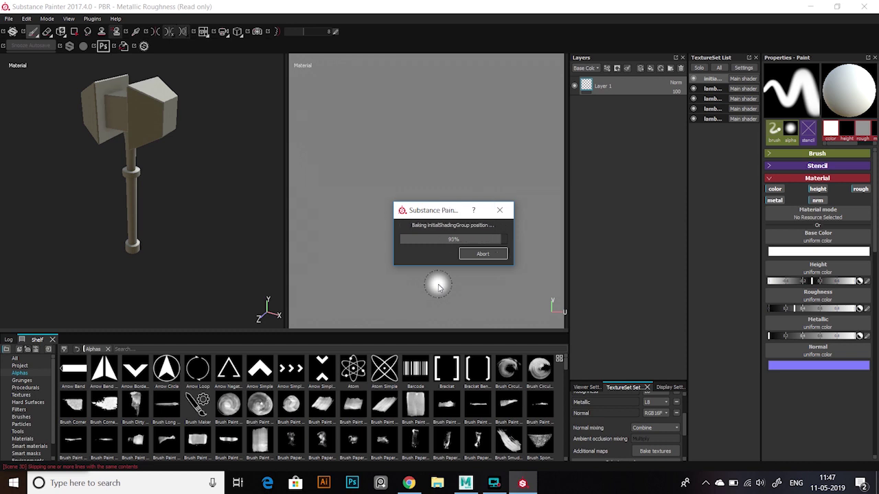
pyautogui.click(711, 88)
# Preview each texture set's UV layout, ending on the head's lambert3SG, then list the Materials shelf
pyautogui.click(711, 98)
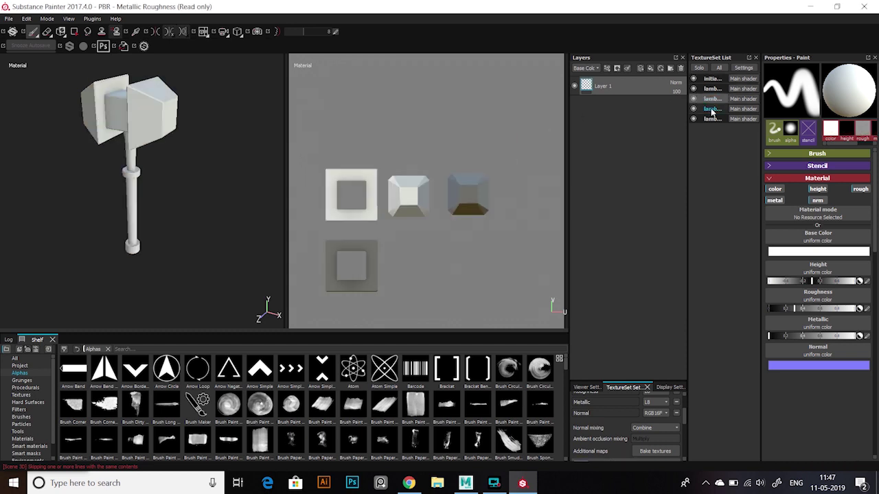
pyautogui.click(711, 108)
pyautogui.click(711, 119)
pyautogui.click(711, 78)
pyautogui.click(712, 89)
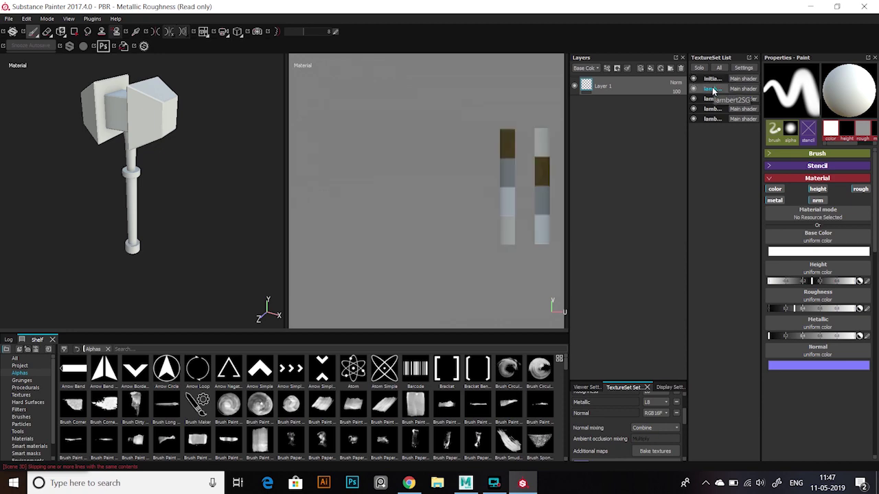
pyautogui.click(710, 99)
pyautogui.click(23, 431)
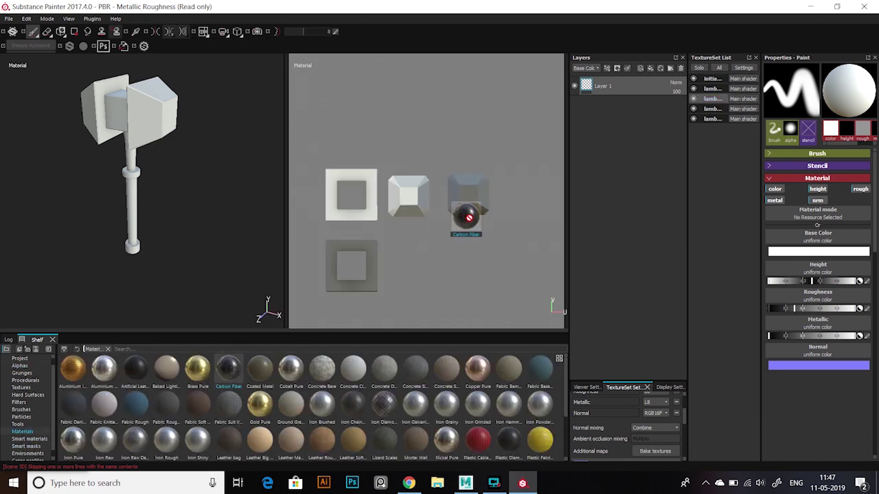
# Put Steel Painted over Iron Raw Damaged on the head, replacing an accidental Carbon Fiber fill
pyautogui.moveTo(228, 374); pyautogui.dragTo(465, 206)
pyautogui.hotkey('ctrl', 'z')
pyautogui.scroll(-2, 565, 450)
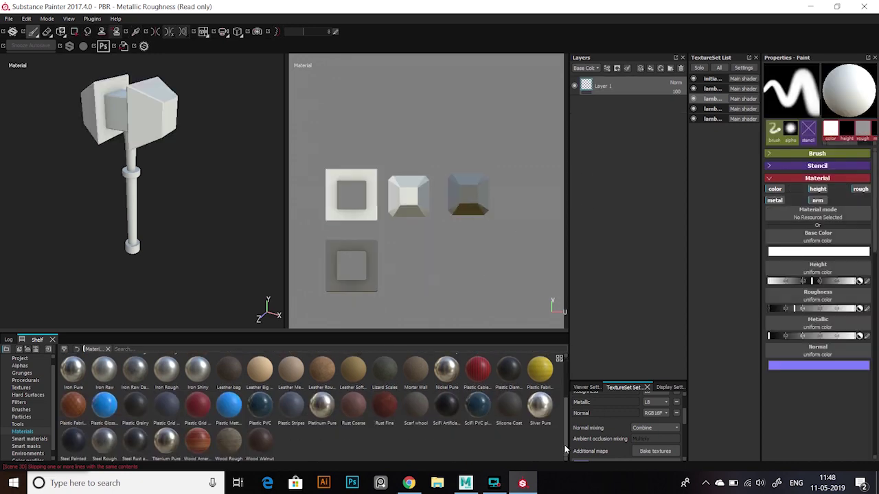
pyautogui.moveTo(73, 439); pyautogui.dragTo(638, 121)
pyautogui.scroll(2, 134, 426)
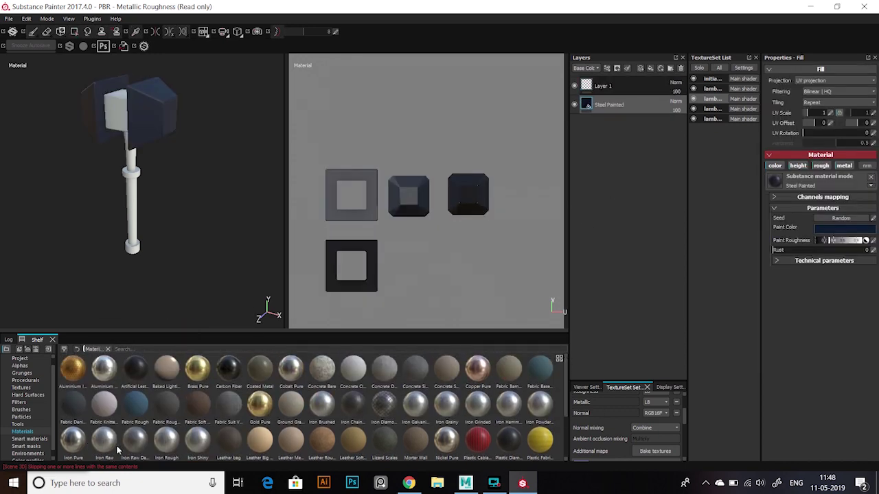
pyautogui.moveTo(135, 439); pyautogui.dragTo(613, 144)
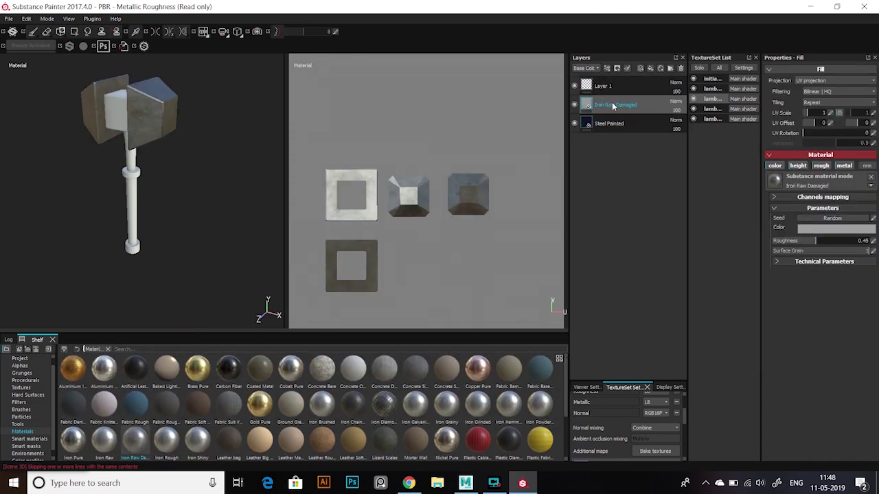
pyautogui.doubleClick(616, 124)
# Add a black mask with an MG Metal Edge Wear generator to Steel Painted, Wear Level 0.91
pyautogui.rightClick(615, 106)
pyautogui.click(591, 68)
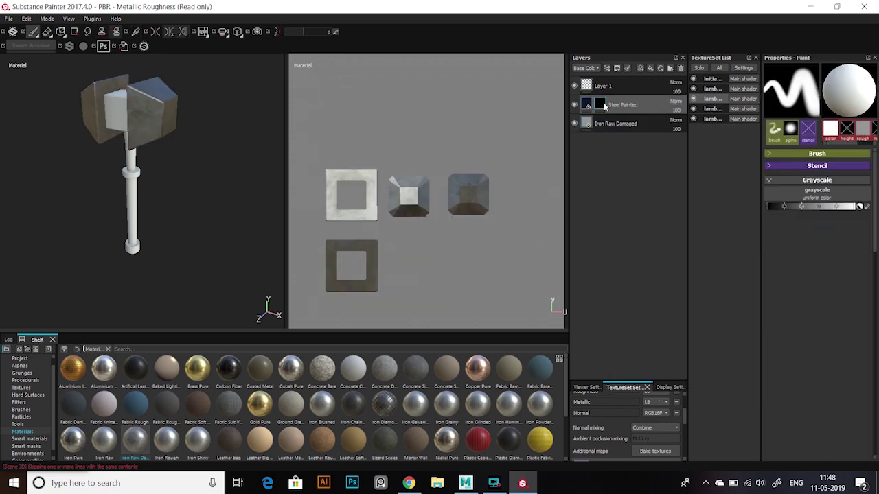
pyautogui.rightClick(599, 105)
pyautogui.click(618, 121)
pyautogui.click(822, 79)
pyautogui.click(859, 143)
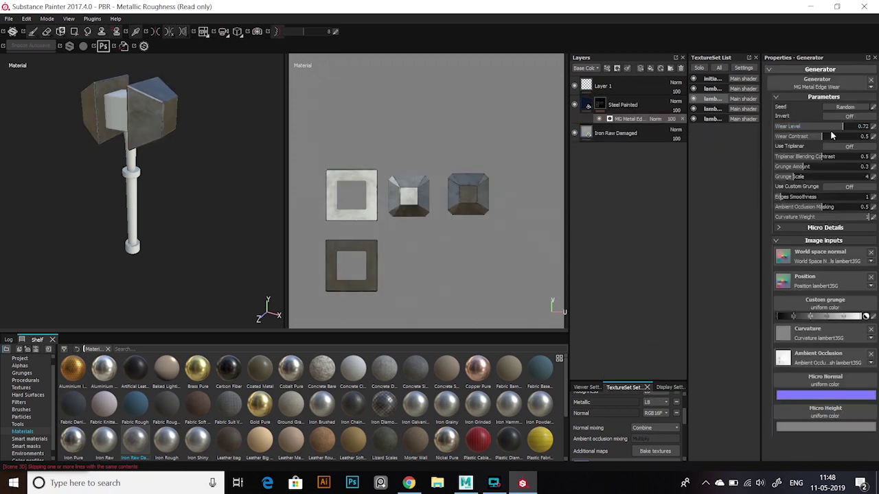
pyautogui.moveTo(825, 128); pyautogui.dragTo(849, 138)
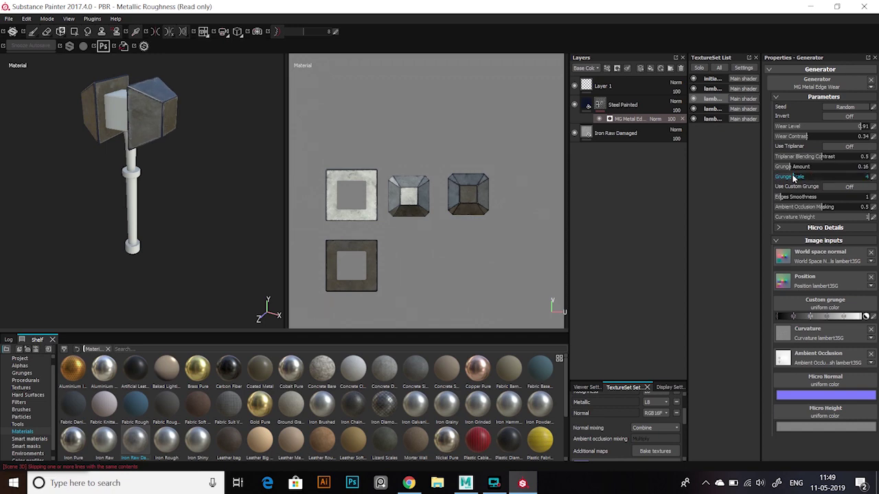
pyautogui.click(628, 88)
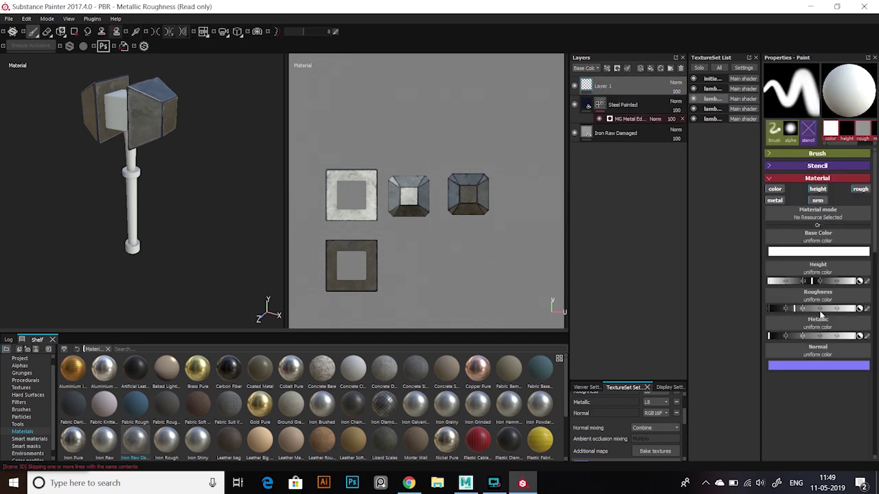
# Give Layer 1's roughness an inverted Grunge Charcoal texture with Brush Pattern 0.23, then show lambert2SG
pyautogui.click(818, 300)
pyautogui.write('d')
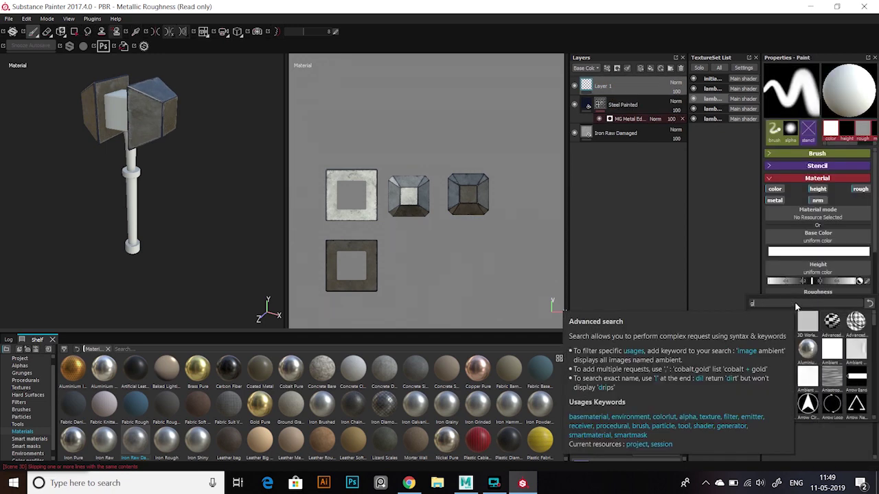
pyautogui.press('BackSpace')
pyautogui.write('grunges')
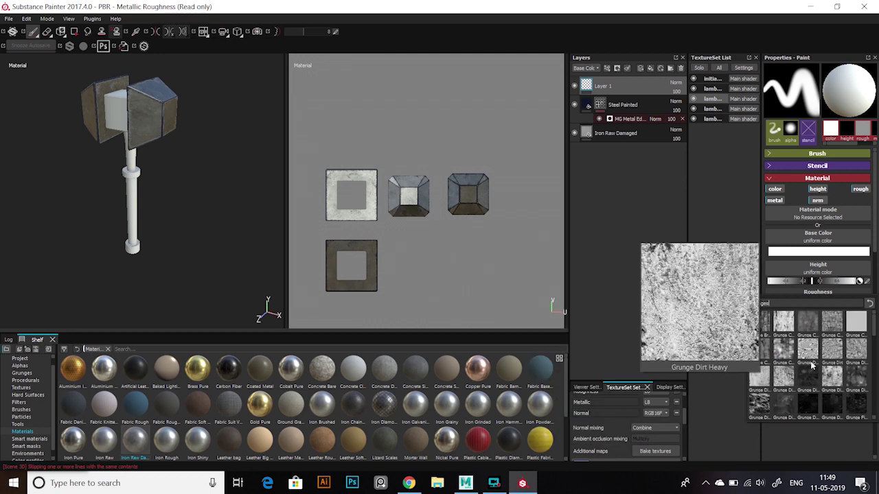
pyautogui.click(788, 327)
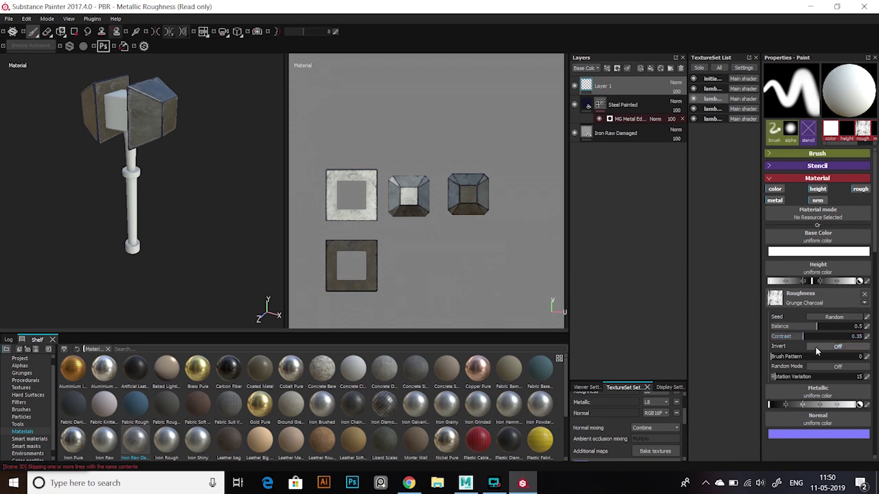
pyautogui.moveTo(804, 362); pyautogui.dragTo(797, 362)
pyautogui.moveTo(192, 255)
pyautogui.keyDown('alt'); pyautogui.mouseDown()
pyautogui.moveTo(231, 274)
pyautogui.moveTo(210, 235)
pyautogui.mouseUp(); pyautogui.keyUp('alt')
pyautogui.click(714, 90)
# Drag a smart material from the smart materials library onto the texture set
pyautogui.click(32, 440)
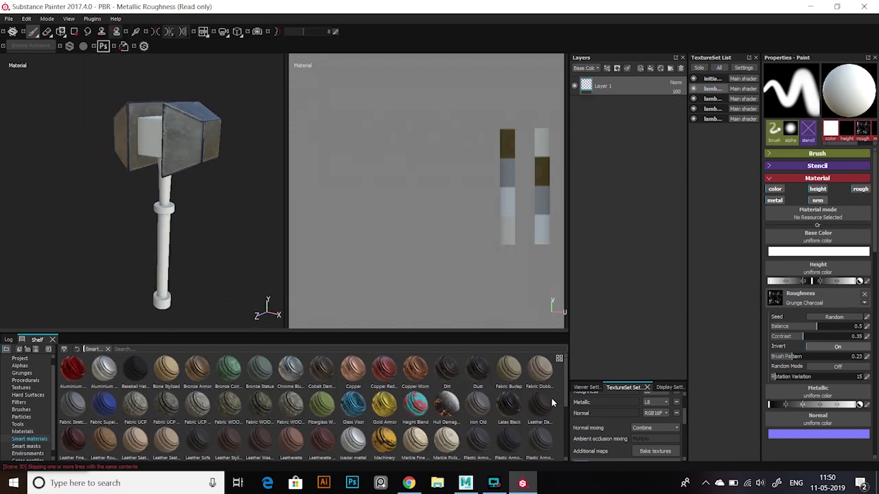
pyautogui.scroll(-3, 552, 398)
pyautogui.scroll(-2, 562, 431)
pyautogui.scroll(-1, 560, 411)
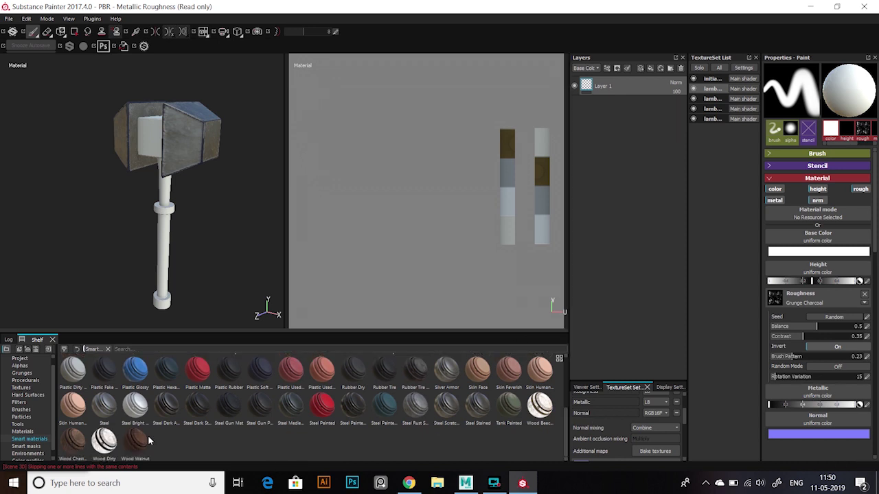
pyautogui.moveTo(135, 440)
pyautogui.mouseDown()
pyautogui.moveTo(626, 111)
pyautogui.moveTo(483, 297)
pyautogui.mouseUp()
pyautogui.scroll(3, 680, 411)
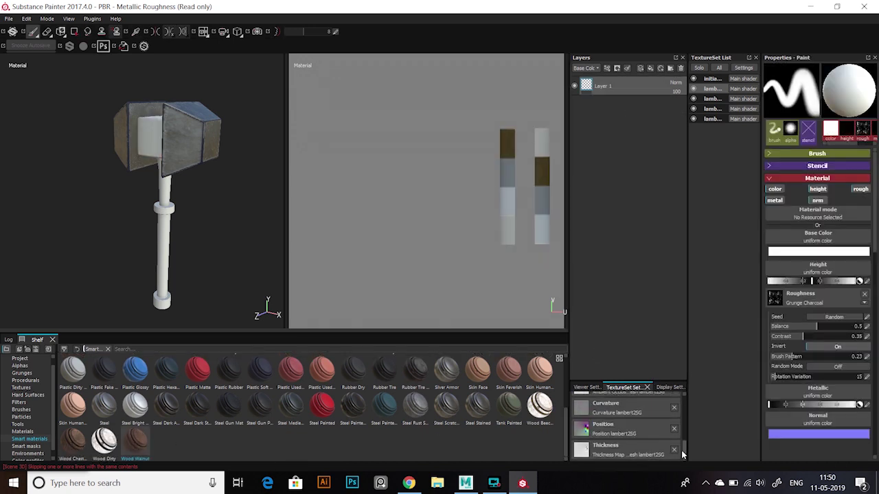
pyautogui.scroll(3, 678, 407)
# Add an Opacity channel to the texture set, keeping its format at L8
pyautogui.click(676, 409)
pyautogui.click(690, 295)
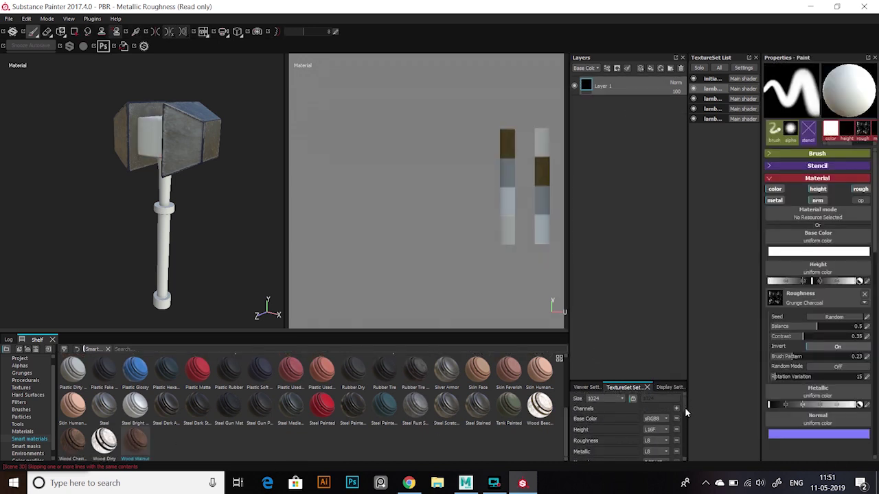
pyautogui.scroll(-2, 683, 412)
pyautogui.click(655, 418)
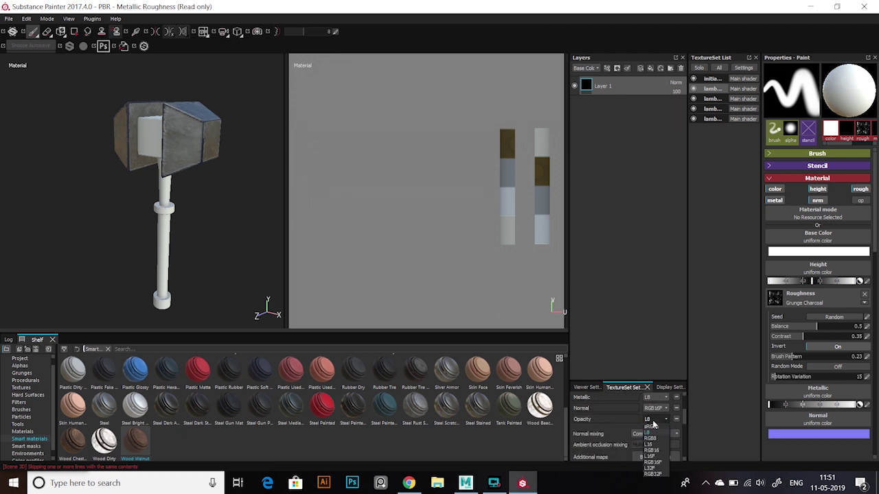
pyautogui.click(658, 419)
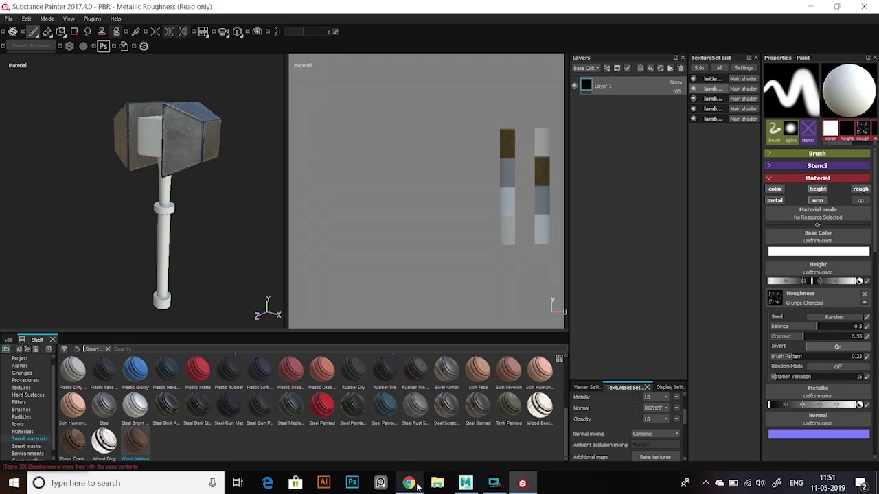
# Change Layer 1's base colour to teal in the colour picker
pyautogui.click(817, 252)
pyautogui.click(801, 246)
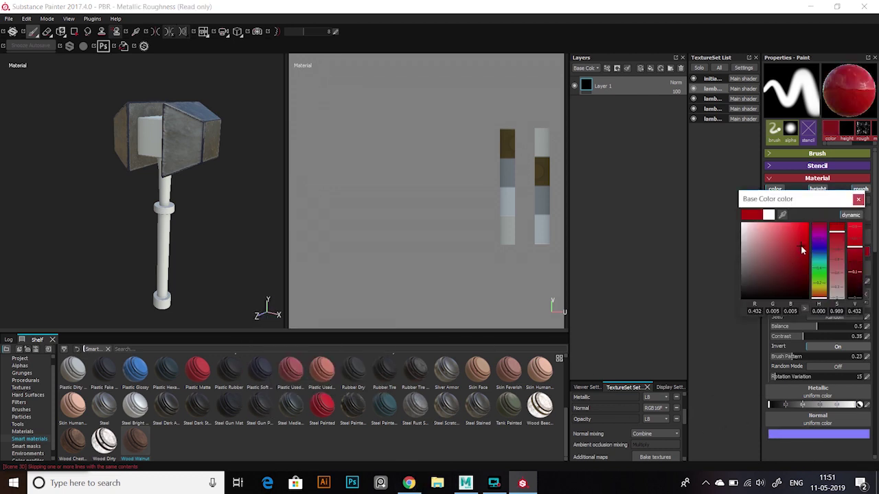
pyautogui.moveTo(819, 227); pyautogui.dragTo(821, 258)
pyautogui.click(819, 261)
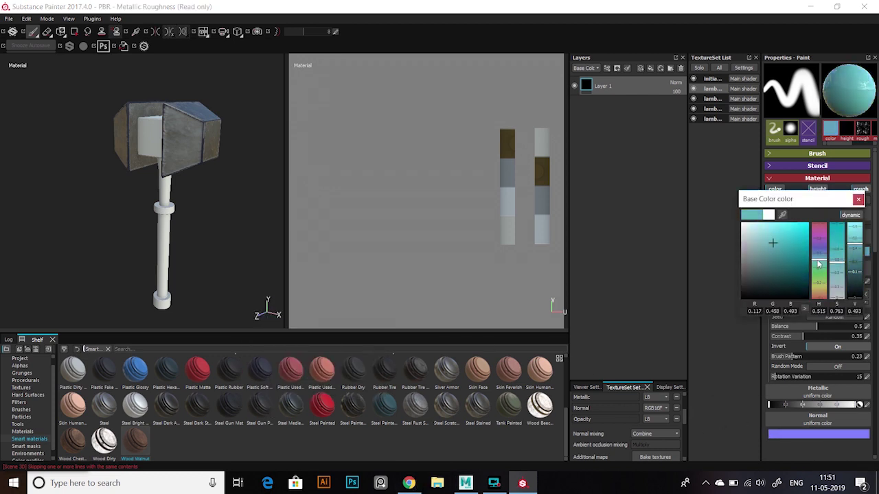
pyautogui.click(790, 247)
pyautogui.click(858, 199)
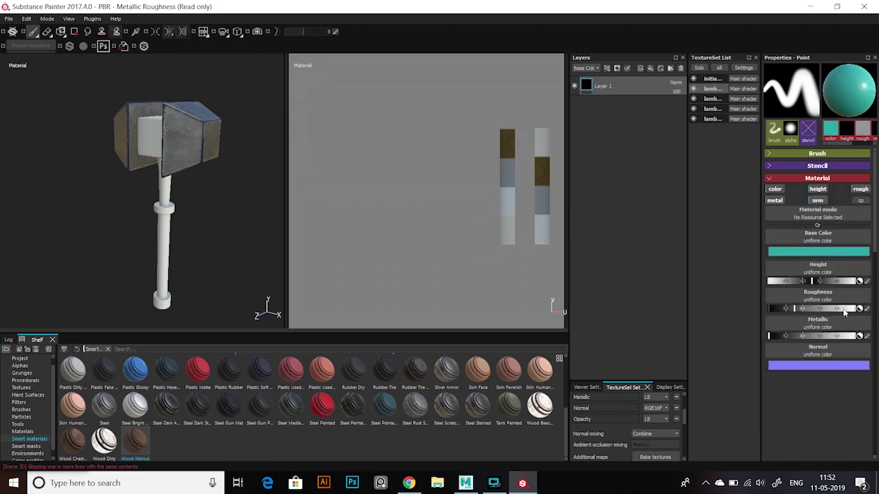
# Replace Layer 1 with a new fill layer whose base colour is teal
pyautogui.press('Delete')
pyautogui.click(650, 69)
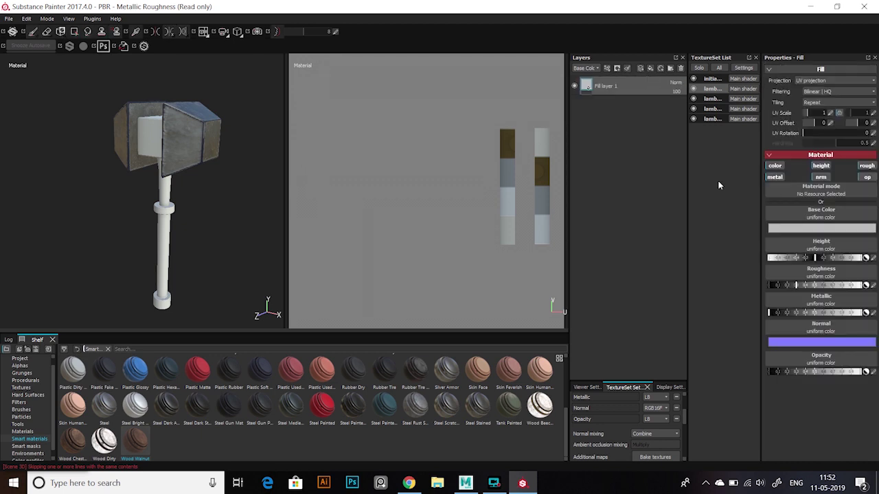
pyautogui.click(821, 247)
pyautogui.click(799, 236)
pyautogui.moveTo(819, 226)
pyautogui.mouseDown()
pyautogui.moveTo(826, 244)
pyautogui.moveTo(795, 227)
pyautogui.mouseUp()
pyautogui.moveTo(221, 328)
pyautogui.keyDown('alt'); pyautogui.mouseDown()
pyautogui.moveTo(163, 254)
pyautogui.moveTo(216, 249)
pyautogui.moveTo(112, 231)
pyautogui.moveTo(240, 232)
pyautogui.mouseUp(); pyautogui.keyUp('alt')
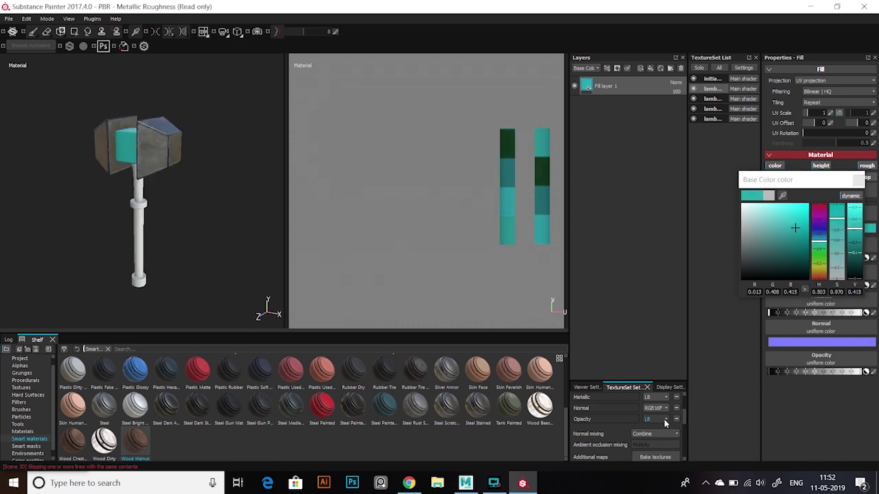
# Set the Opacity channel format and switch the viewport to Iray rendering
pyautogui.click(664, 424)
pyautogui.click(659, 426)
pyautogui.scroll(3, 125, 225)
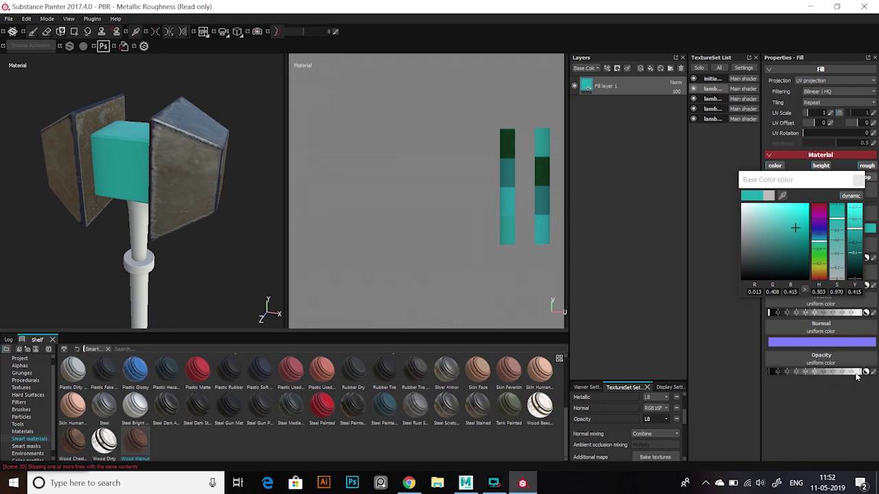
pyautogui.keyDown('alt'); pyautogui.moveTo(223, 259); pyautogui.dragTo(215, 245); pyautogui.keyUp('alt')
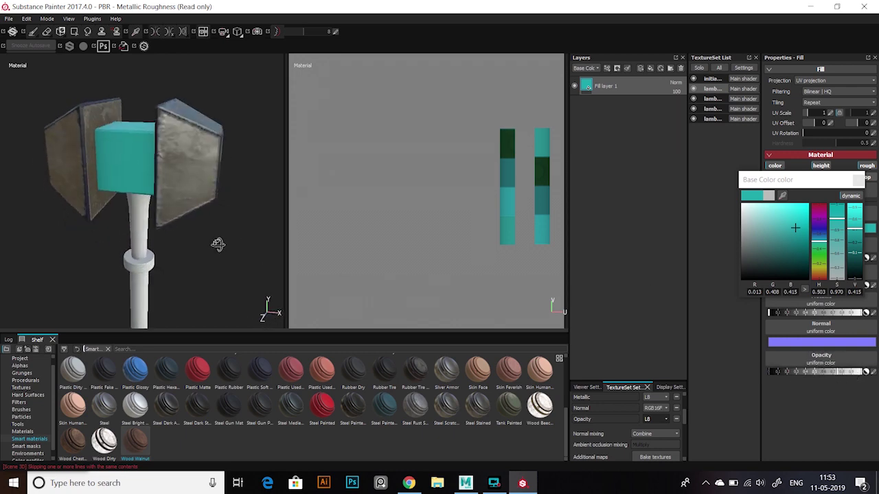
pyautogui.click(257, 31)
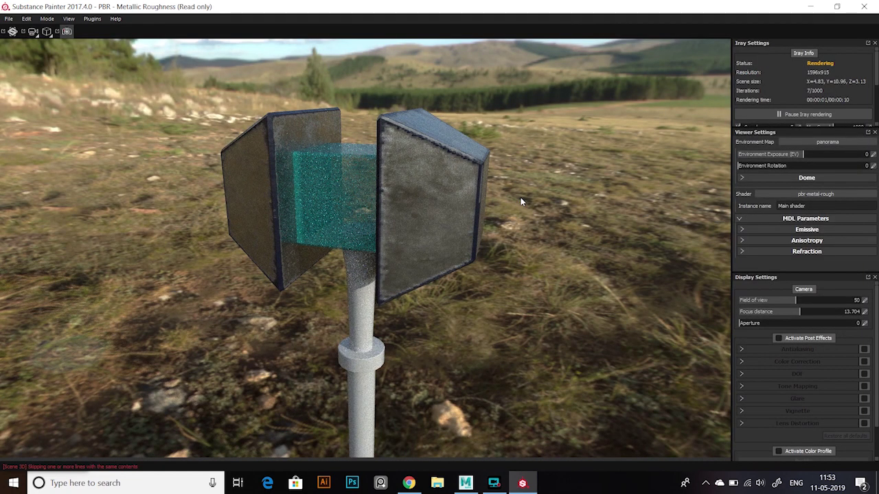
# Switch the Iray environment map to studio_03, then return to painting mode
pyautogui.keyDown('alt'); pyautogui.moveTo(521, 201); pyautogui.dragTo(481, 213); pyautogui.keyUp('alt')
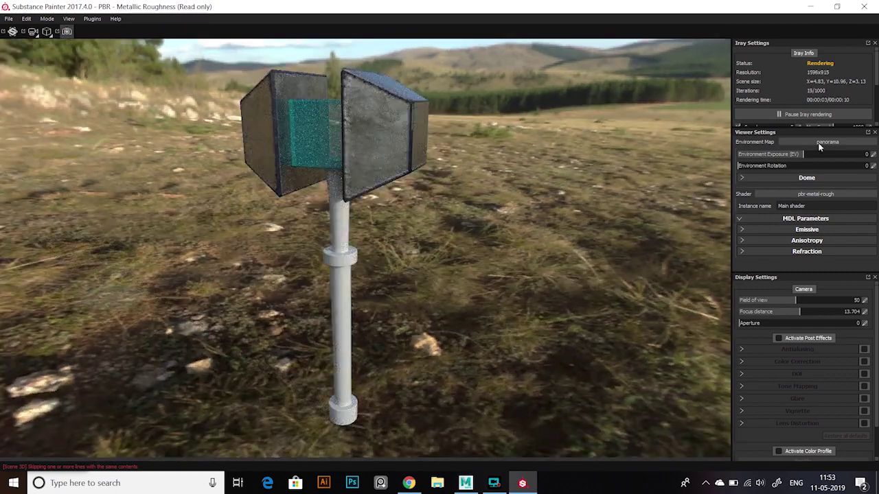
pyautogui.click(827, 142)
pyautogui.click(856, 252)
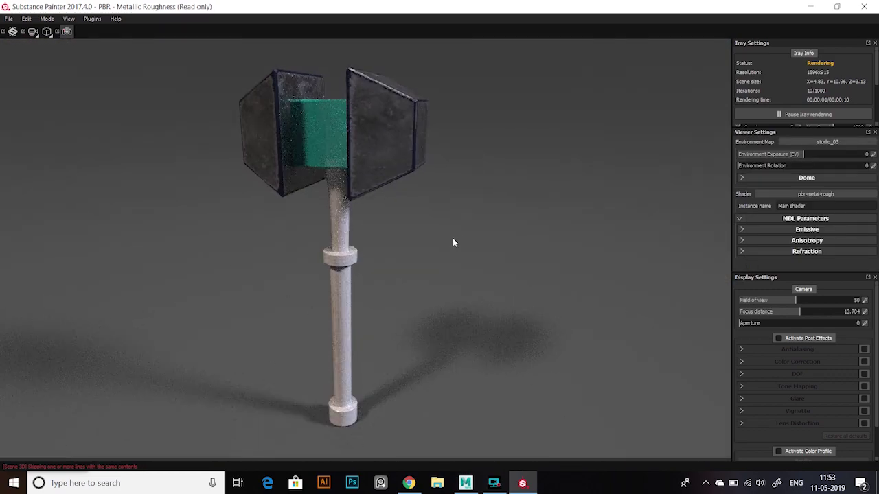
pyautogui.click(66, 32)
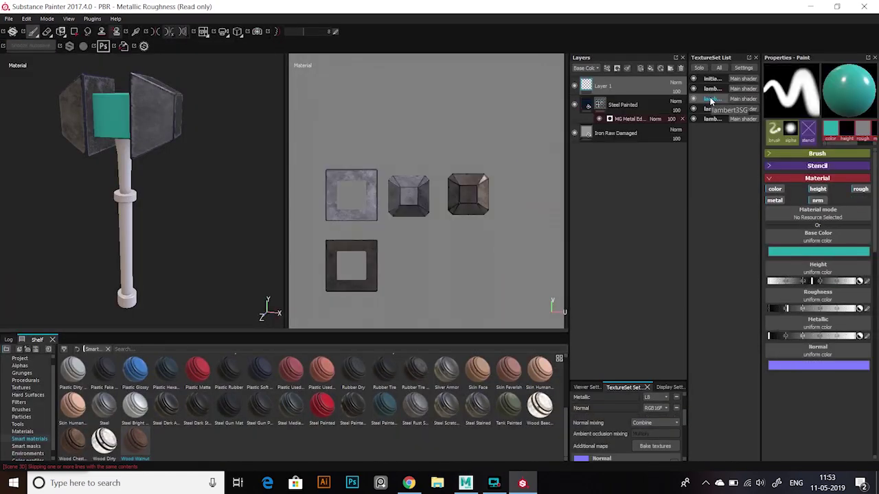
# Give the upper handle Wood Walnut and the lower grip's texture set Steel
pyautogui.moveTo(108, 412)
pyautogui.mouseDown()
pyautogui.moveTo(500, 231)
pyautogui.moveTo(624, 124)
pyautogui.mouseUp()
pyautogui.hotkey('ctrl', 'z')
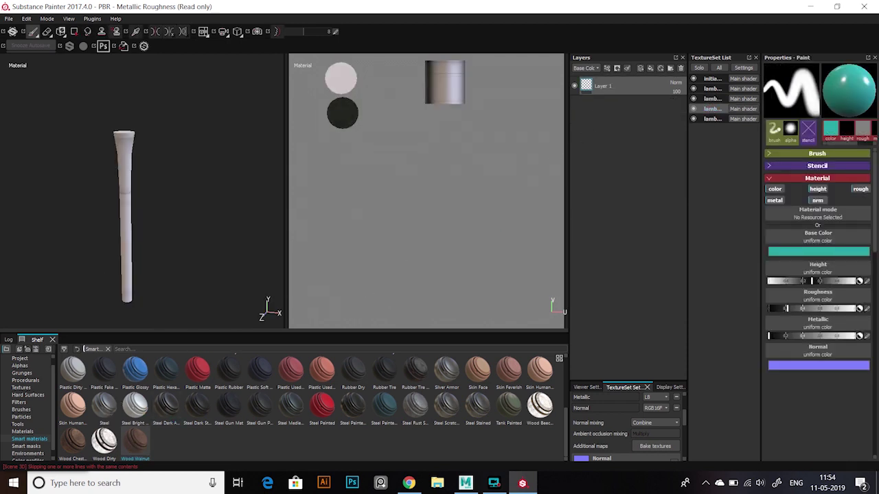
pyautogui.moveTo(135, 439); pyautogui.dragTo(603, 104)
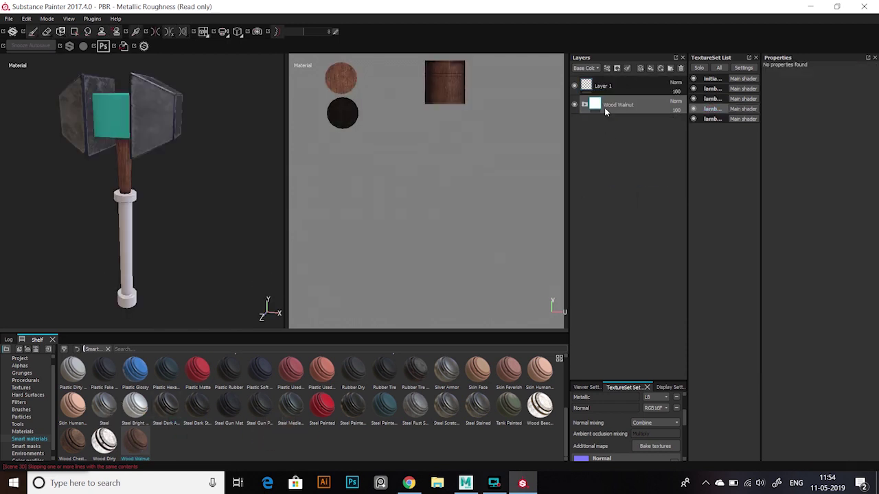
pyautogui.click(707, 119)
pyautogui.moveTo(165, 371); pyautogui.dragTo(615, 134)
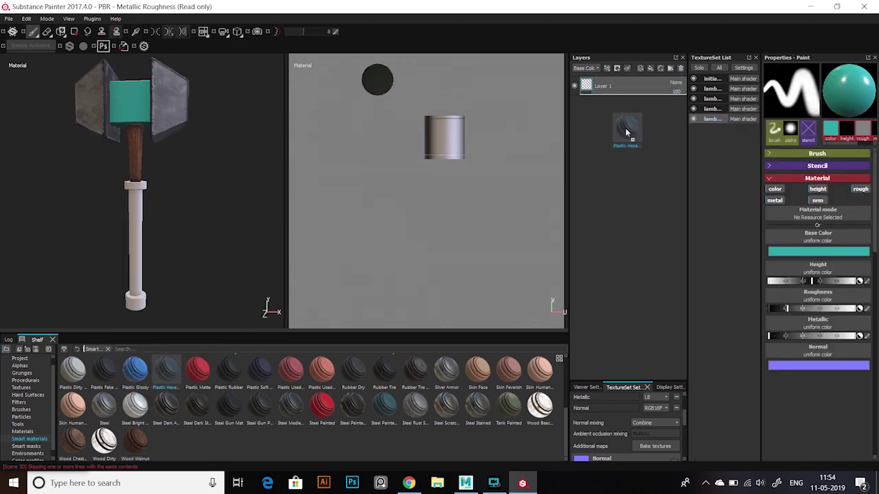
pyautogui.hotkey('ctrl', 'z')
pyautogui.moveTo(538, 191); pyautogui.dragTo(549, 271)
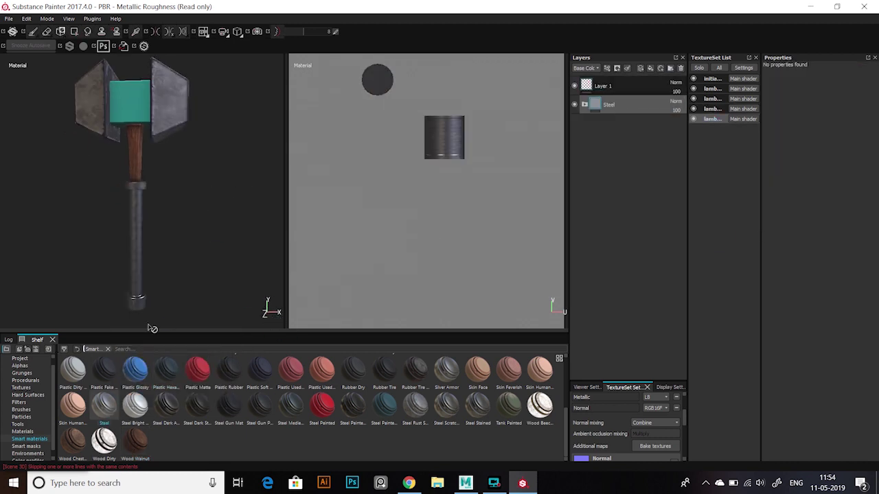
pyautogui.moveTo(149, 330)
pyautogui.keyDown('alt'); pyautogui.mouseDown()
pyautogui.moveTo(203, 203)
pyautogui.moveTo(188, 231)
pyautogui.mouseUp(); pyautogui.keyUp('alt')
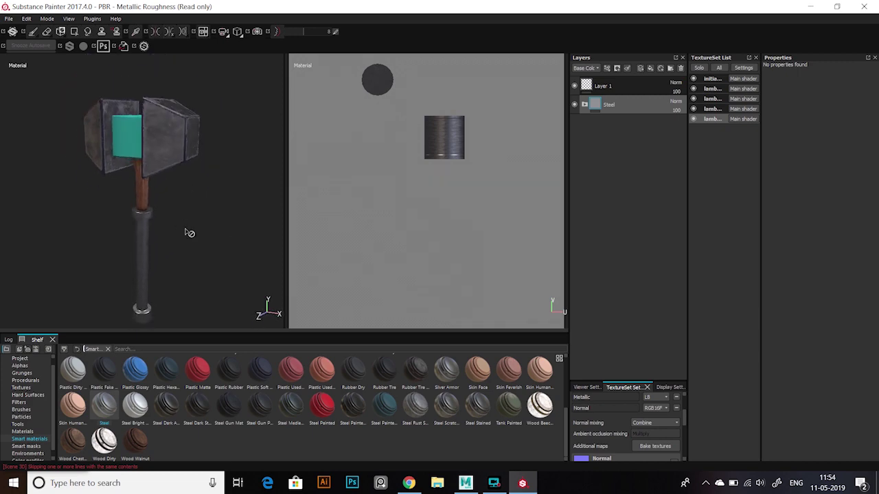
pyautogui.click(230, 33)
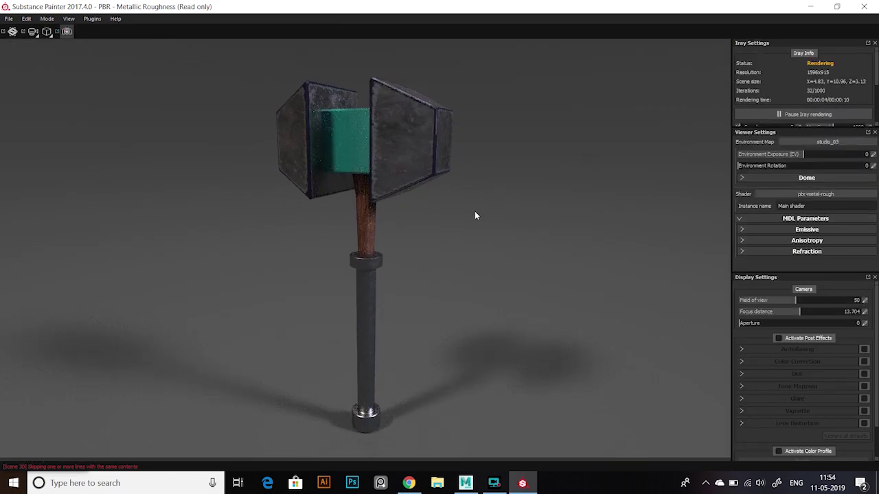
pyautogui.moveTo(450, 224)
pyautogui.keyDown('alt'); pyautogui.mouseDown()
pyautogui.moveTo(476, 219)
pyautogui.moveTo(480, 245)
pyautogui.moveTo(435, 251)
pyautogui.mouseUp(); pyautogui.keyUp('alt')
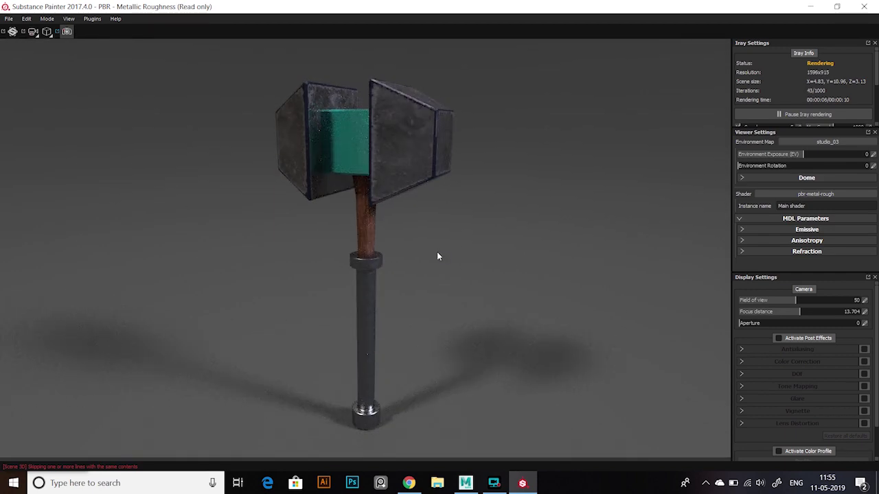
pyautogui.keyDown('alt'); pyautogui.moveTo(436, 251); pyautogui.dragTo(445, 269); pyautogui.keyUp('alt')
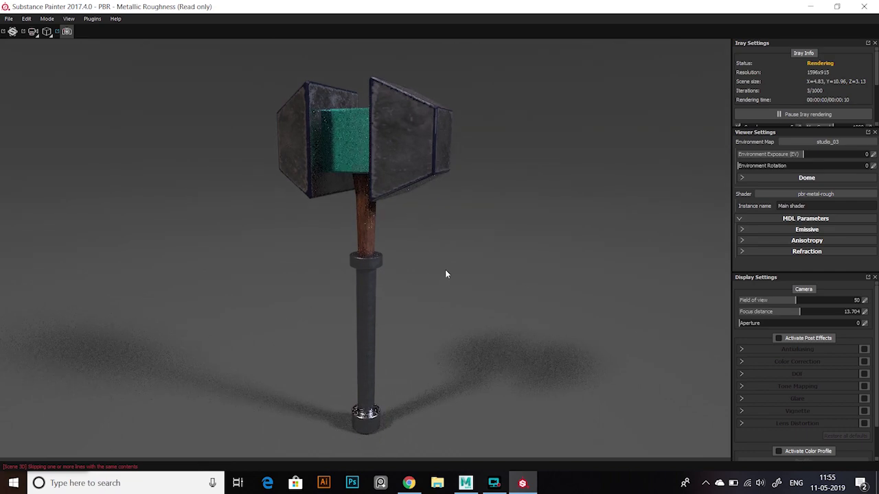
pyautogui.press('F10')
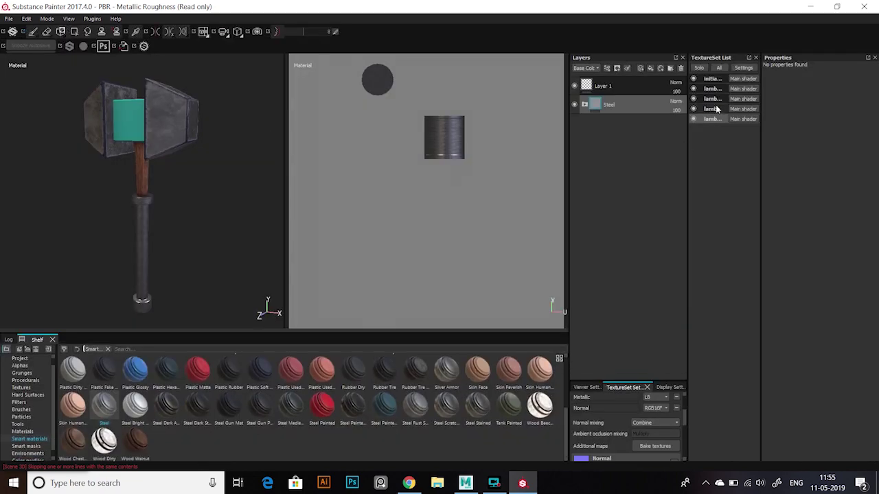
# Pick the Leaks particle brush and set its base colour to pure red
pyautogui.click(21, 409)
pyautogui.click(21, 417)
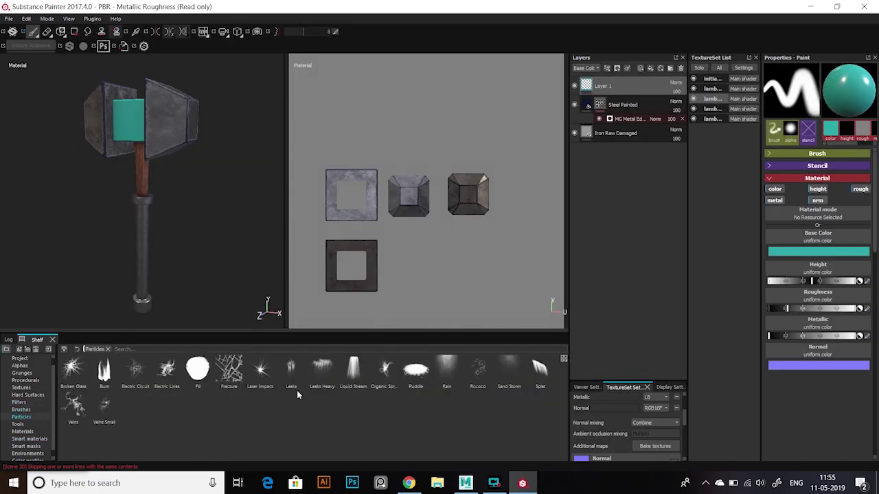
pyautogui.click(291, 370)
pyautogui.click(817, 266)
pyautogui.moveTo(813, 289)
pyautogui.mouseDown()
pyautogui.moveTo(814, 245)
pyautogui.moveTo(803, 242)
pyautogui.mouseUp()
pyautogui.click(785, 265)
pyautogui.keyDown('alt'); pyautogui.moveTo(138, 206); pyautogui.dragTo(110, 203); pyautogui.keyUp('alt')
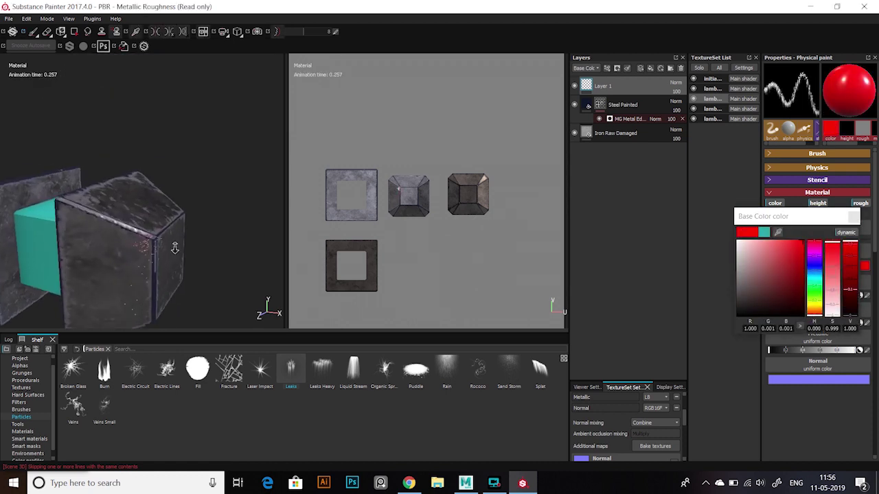
# Paint red leak streaks across the hammer head and preview them in Iray
pyautogui.scroll(3, 110, 203)
pyautogui.click(112, 205)
pyautogui.scroll(-4, 137, 219)
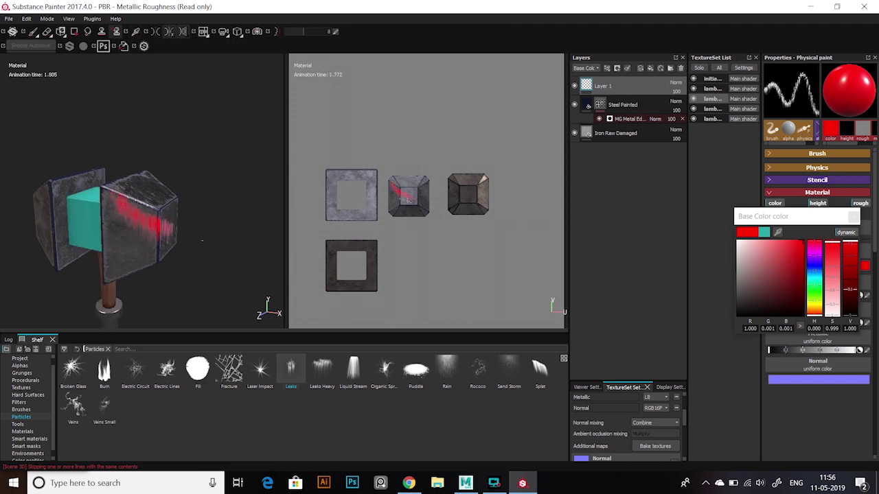
pyautogui.moveTo(126, 207)
pyautogui.keyDown('alt'); pyautogui.mouseDown()
pyautogui.moveTo(187, 205)
pyautogui.moveTo(217, 189)
pyautogui.moveTo(261, 192)
pyautogui.mouseUp(); pyautogui.keyUp('alt')
pyautogui.press('F10')
pyautogui.moveTo(364, 175)
pyautogui.keyDown('alt'); pyautogui.mouseDown()
pyautogui.moveTo(404, 210)
pyautogui.moveTo(449, 215)
pyautogui.moveTo(432, 221)
pyautogui.mouseUp(); pyautogui.keyUp('alt')
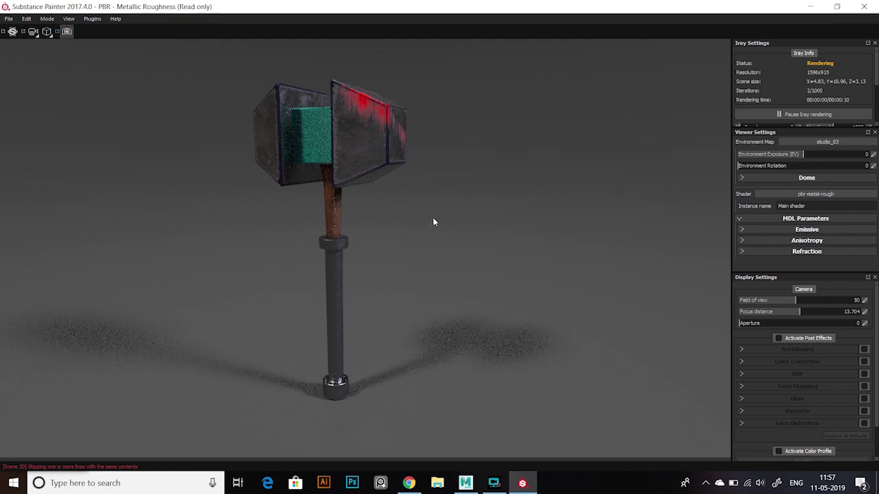
pyautogui.click(67, 31)
# Give the brush a Scratches alpha and test a red scratch stroke on the head
pyautogui.click(20, 366)
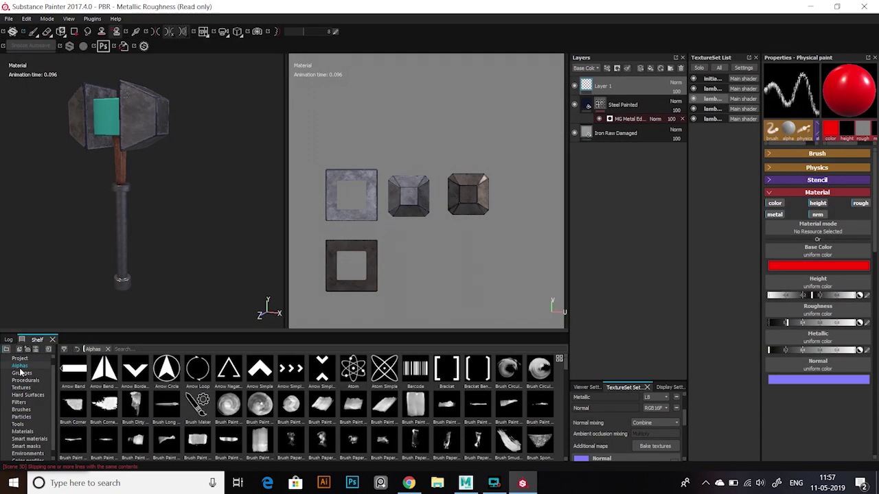
pyautogui.scroll(-3, 536, 385)
pyautogui.scroll(-3, 495, 405)
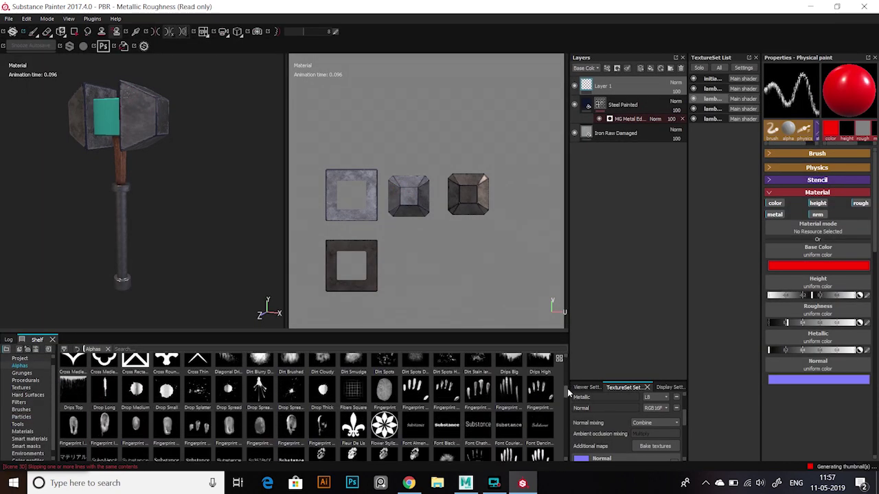
pyautogui.scroll(-3, 453, 425)
pyautogui.scroll(-3, 422, 443)
pyautogui.click(423, 444)
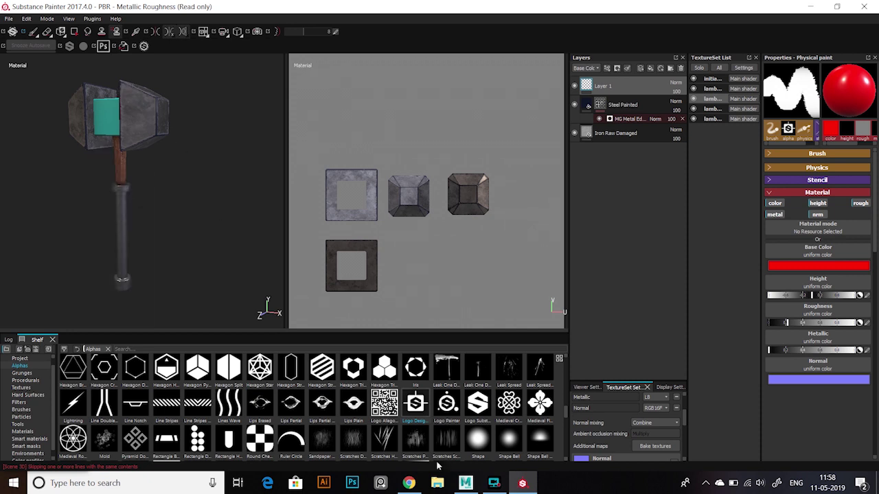
pyautogui.click(444, 443)
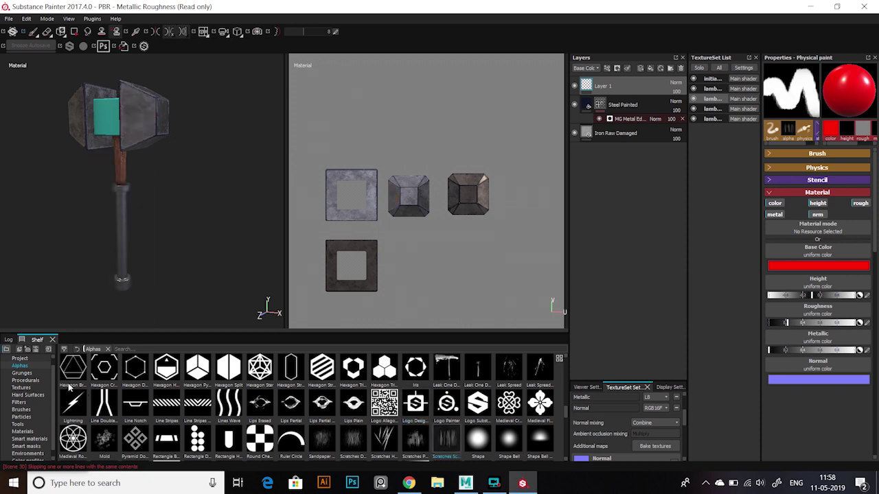
pyautogui.moveTo(127, 144)
pyautogui.keyDown('alt'); pyautogui.mouseDown()
pyautogui.moveTo(190, 267)
pyautogui.moveTo(722, 118)
pyautogui.mouseUp(); pyautogui.keyUp('alt')
# Select the teal block's texture set and frame the hammer in the Iray render view
pyautogui.click(713, 89)
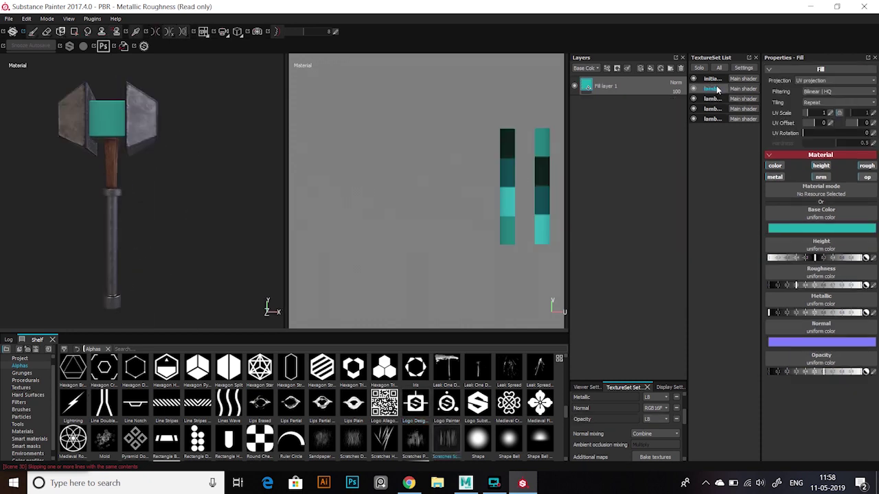
pyautogui.moveTo(282, 204)
pyautogui.keyDown('alt'); pyautogui.mouseDown()
pyautogui.moveTo(196, 198)
pyautogui.moveTo(260, 41)
pyautogui.mouseUp(); pyautogui.keyUp('alt')
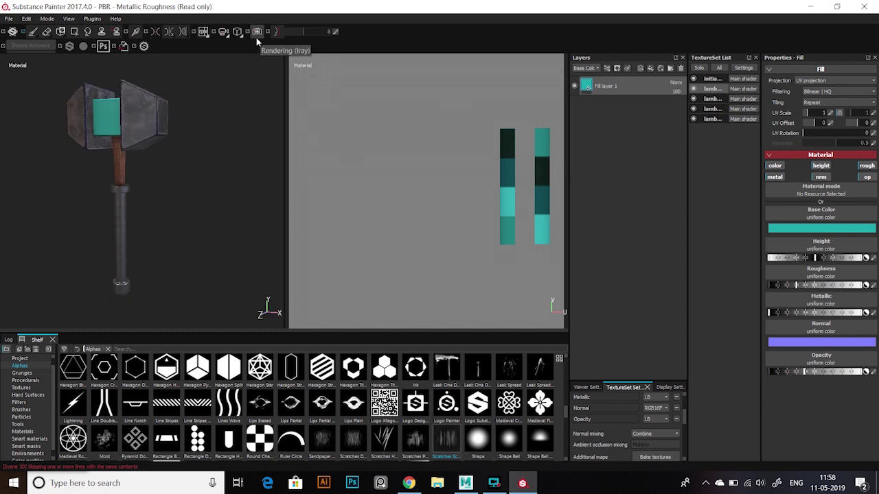
pyautogui.click(258, 32)
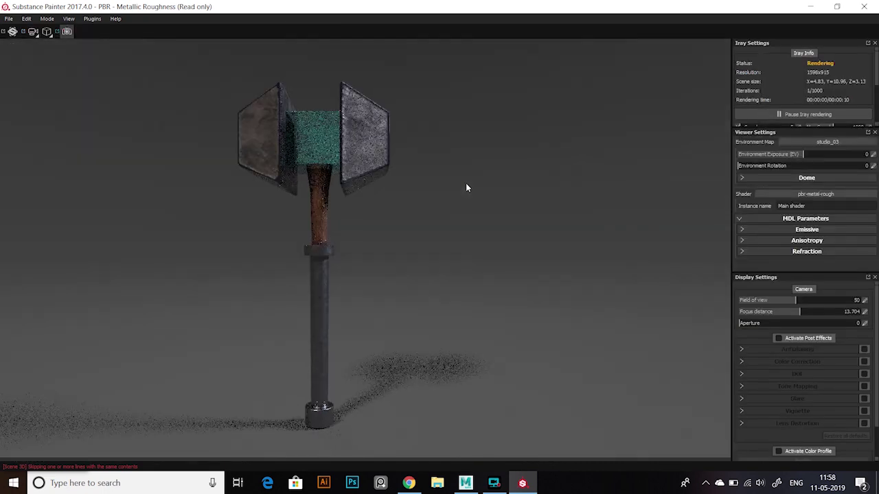
pyautogui.keyDown('alt'); pyautogui.moveTo(466, 199); pyautogui.dragTo(441, 191); pyautogui.keyUp('alt')
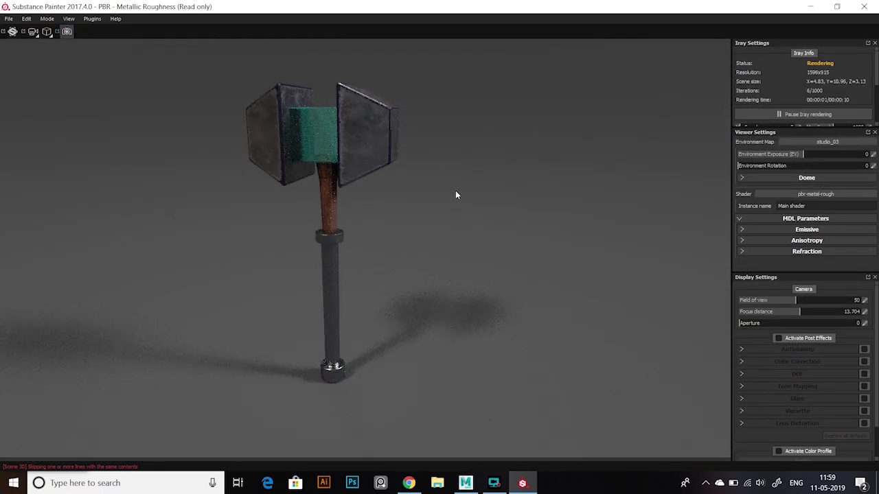
# Override the render resolution to 1920×1080 and save it as a JPEG in boom beach gun
pyautogui.scroll(-3, 824, 89)
pyautogui.click(802, 93)
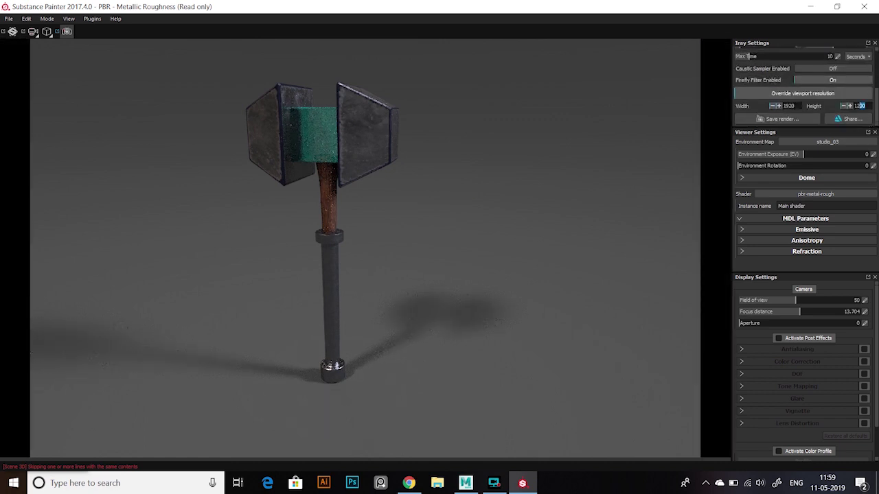
pyautogui.doubleClick(858, 105)
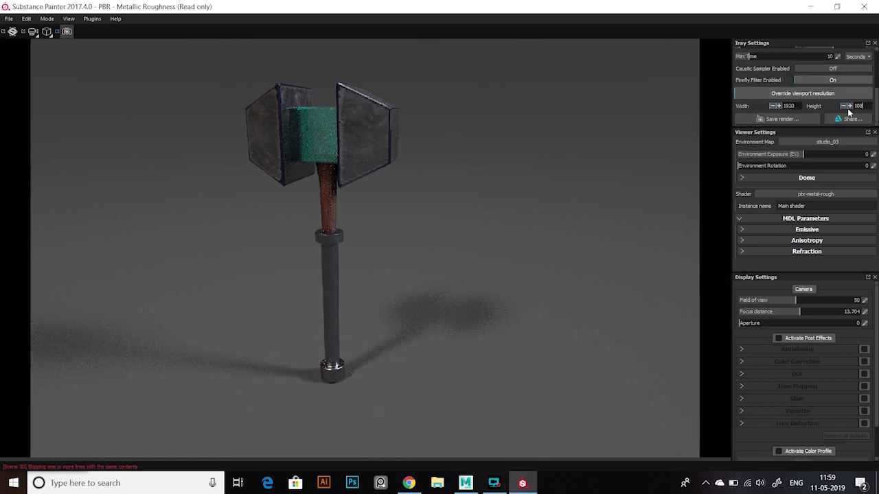
pyautogui.write('1080')
pyautogui.press('Return')
pyautogui.click(777, 118)
pyautogui.click(46, 108)
pyautogui.doubleClick(333, 96)
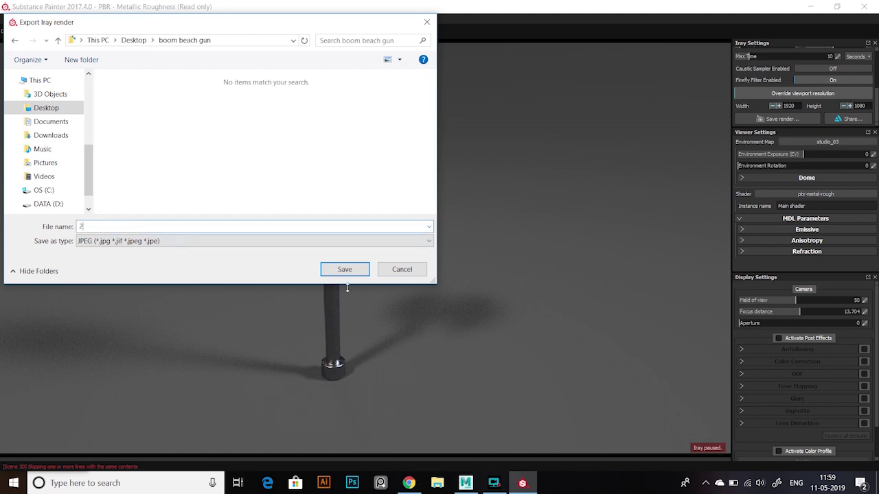
pyautogui.click(344, 269)
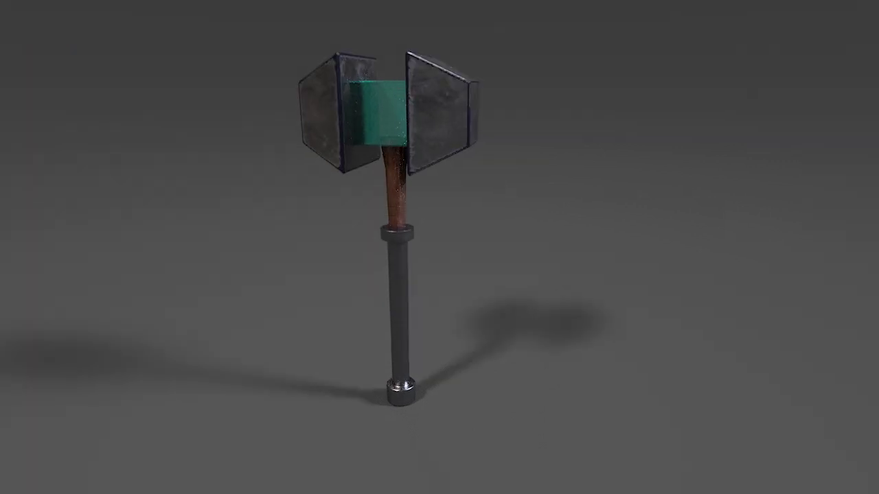